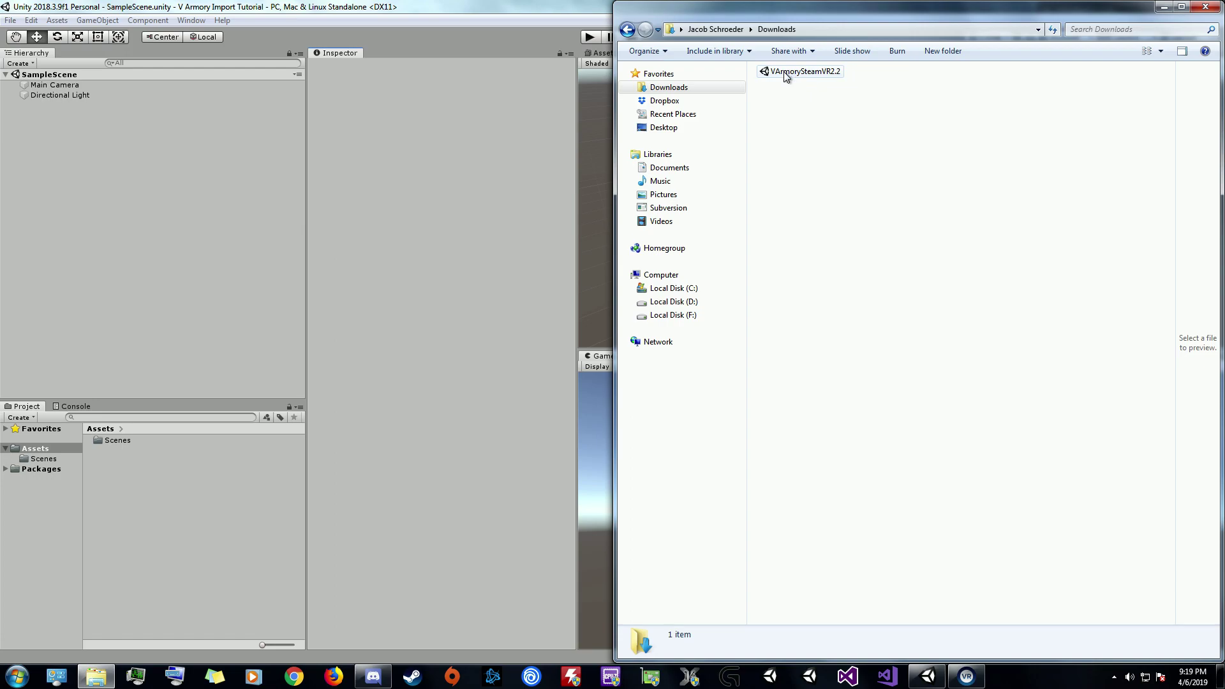
- Import all contents of the VArmorySteamVR2.2 package from the Downloads folder into the project's Assets
drag(786, 76, 28, 451)
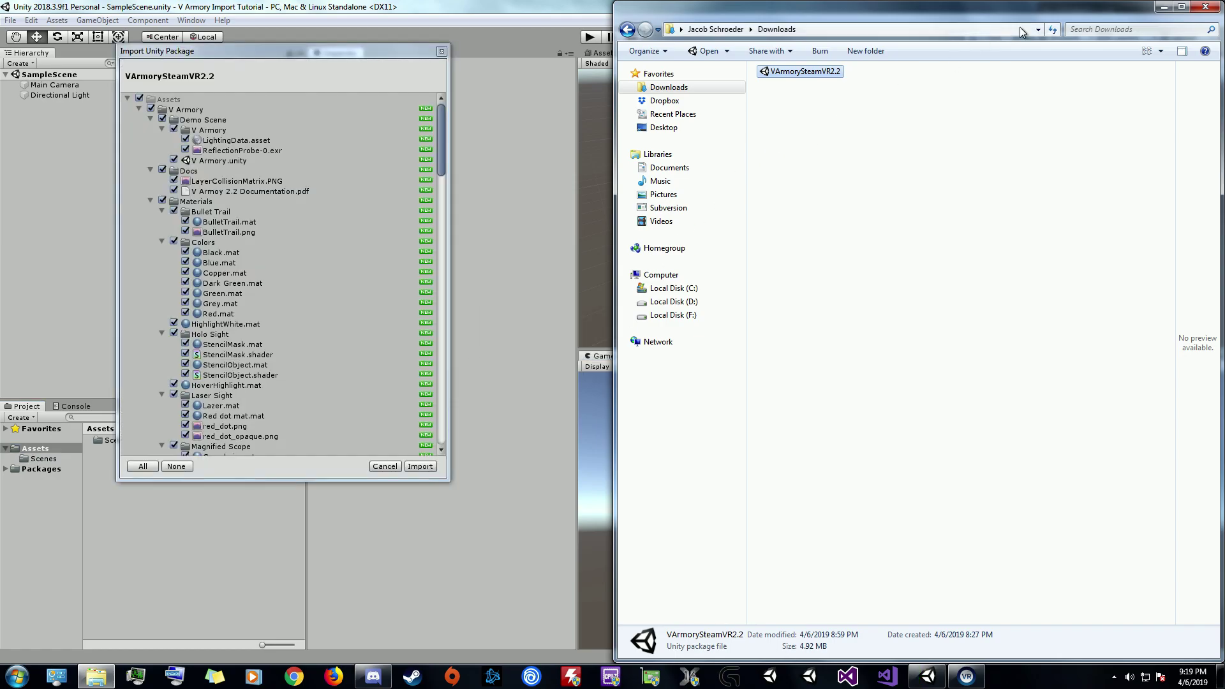
click(1203, 7)
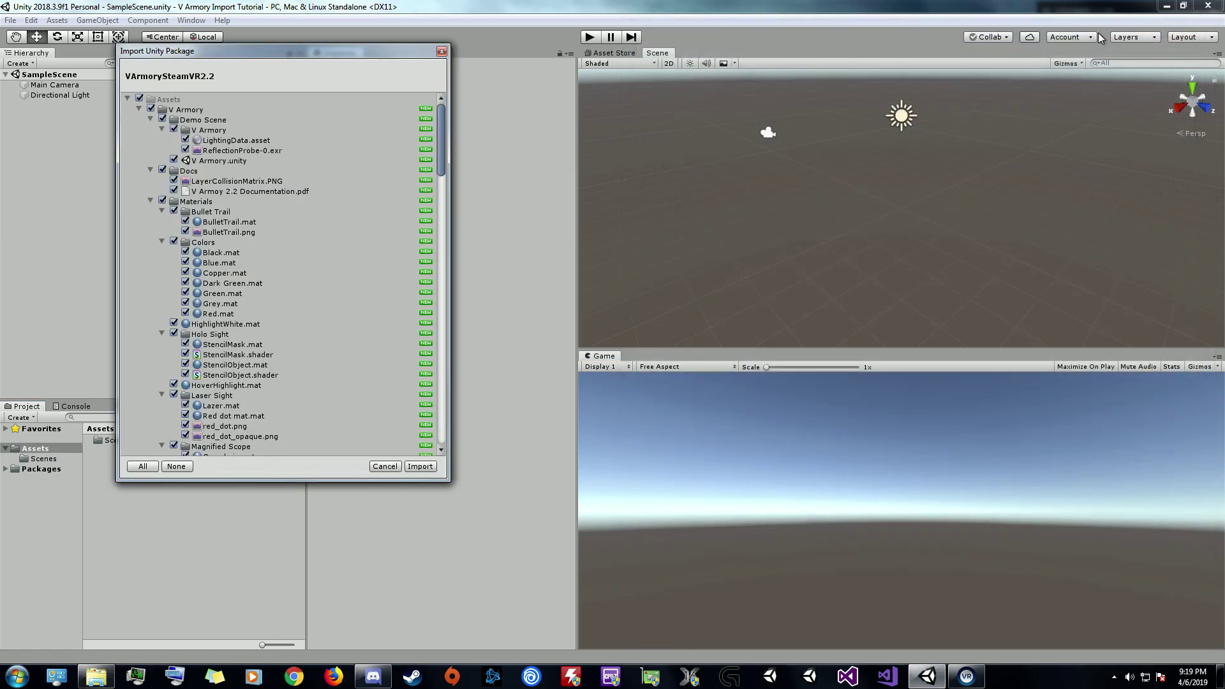
click(420, 467)
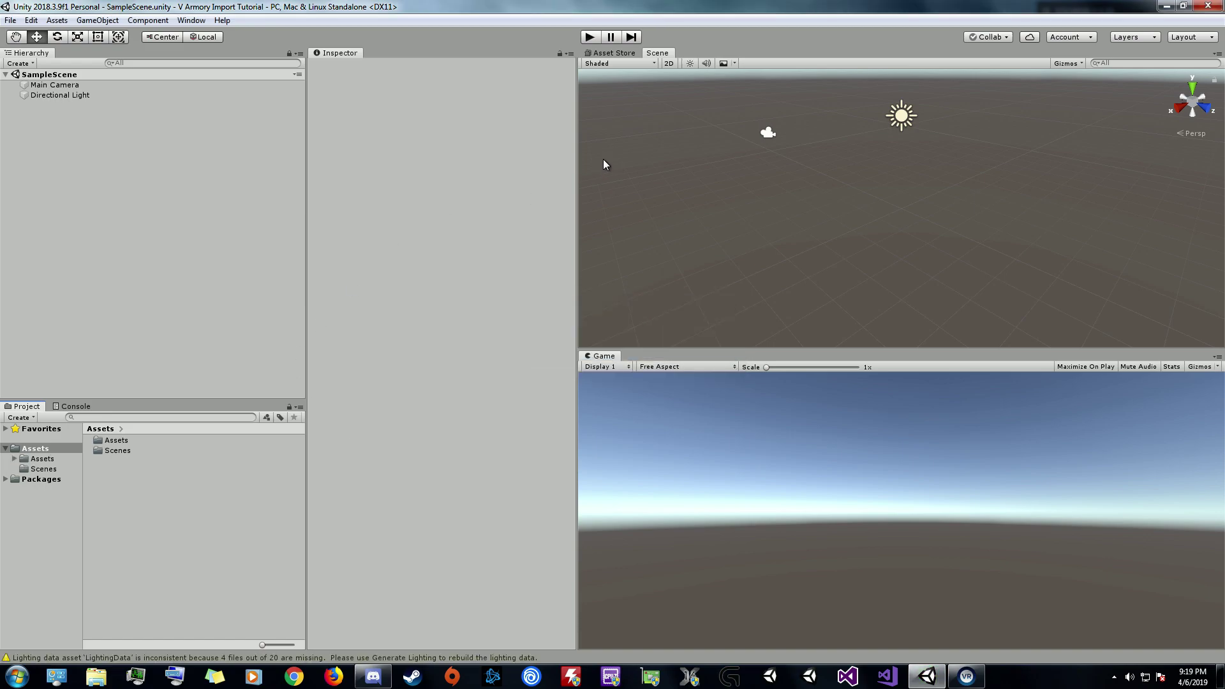
- Search the Asset Store for "Steam vr" and open the page of Valve's SteamVR Plugin
click(626, 56)
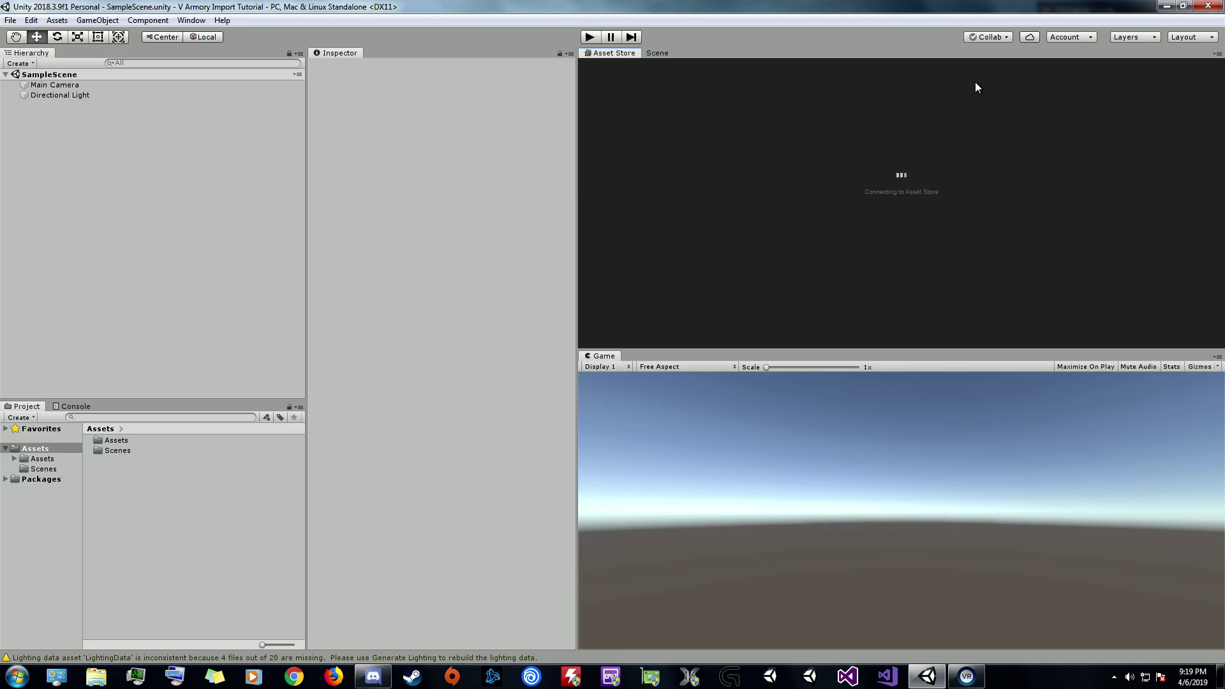
click(73, 407)
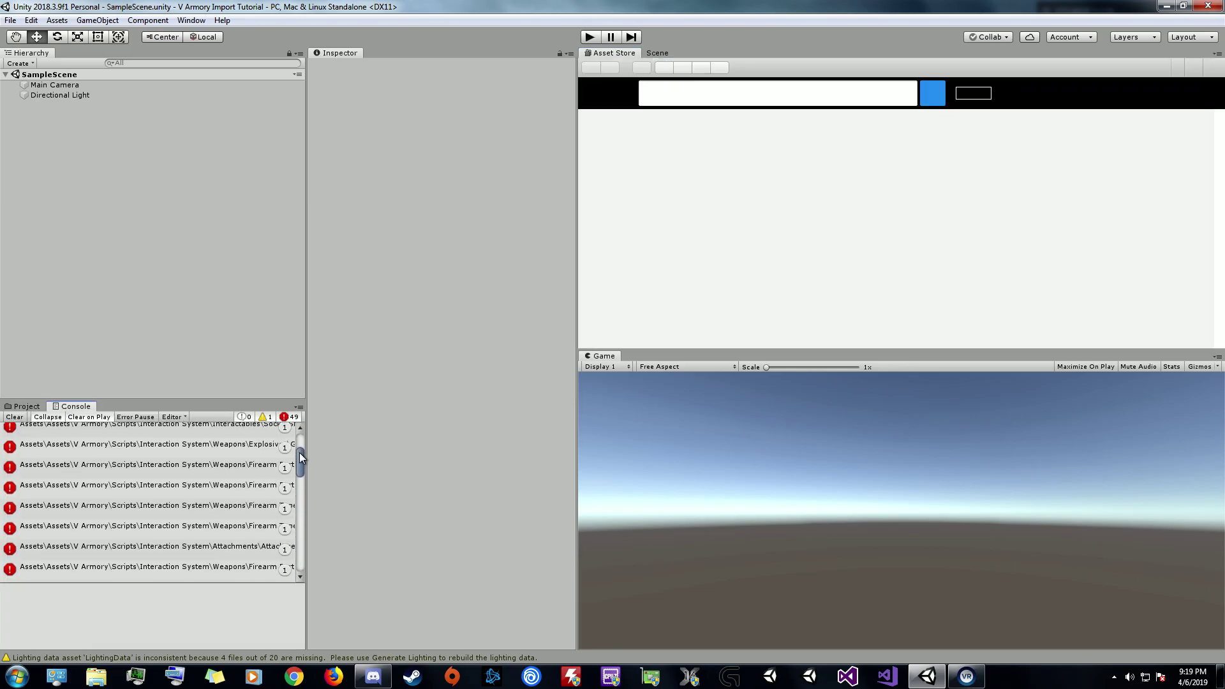
mouse_move(306, 438)
mouse_down()
mouse_move(720, 438)
mouse_move(252, 423)
mouse_move(317, 422)
mouse_up()
click(841, 96)
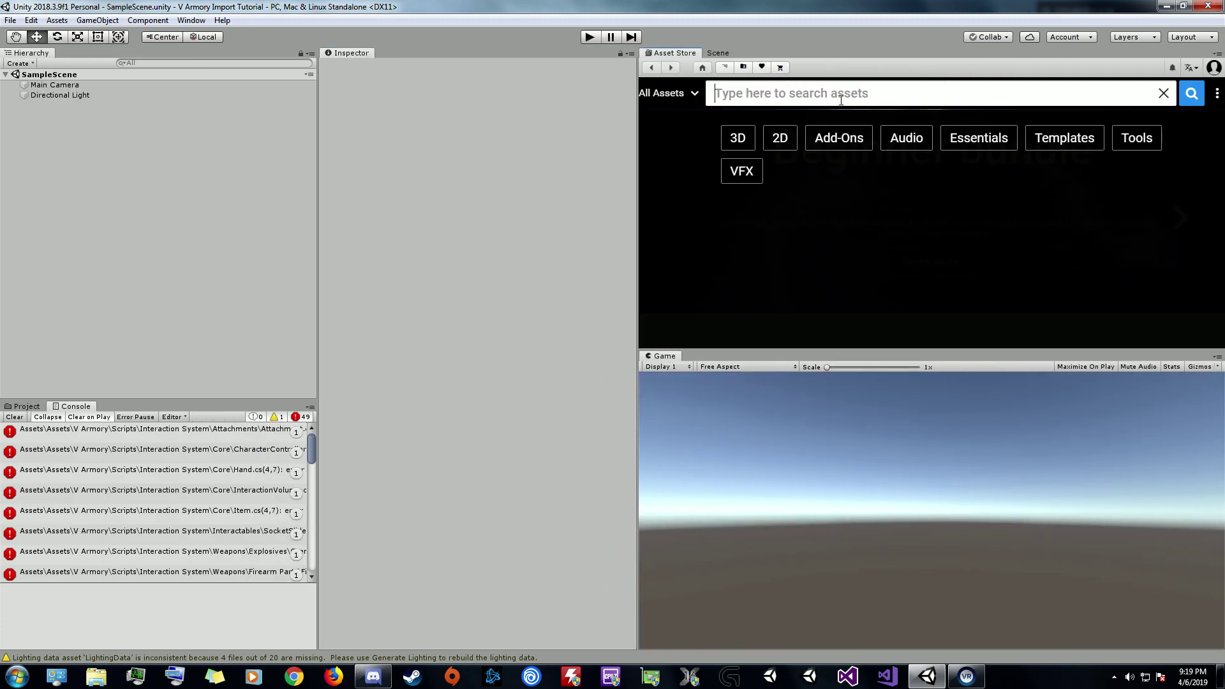
text(Steam vr)
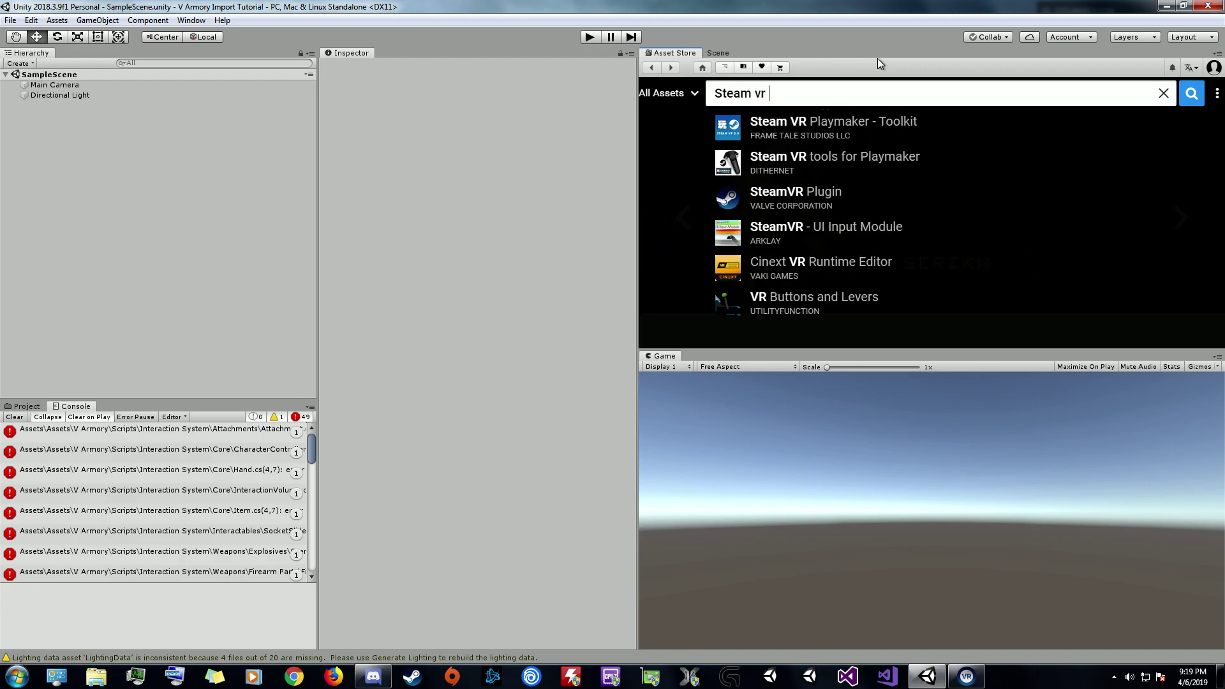
click(794, 201)
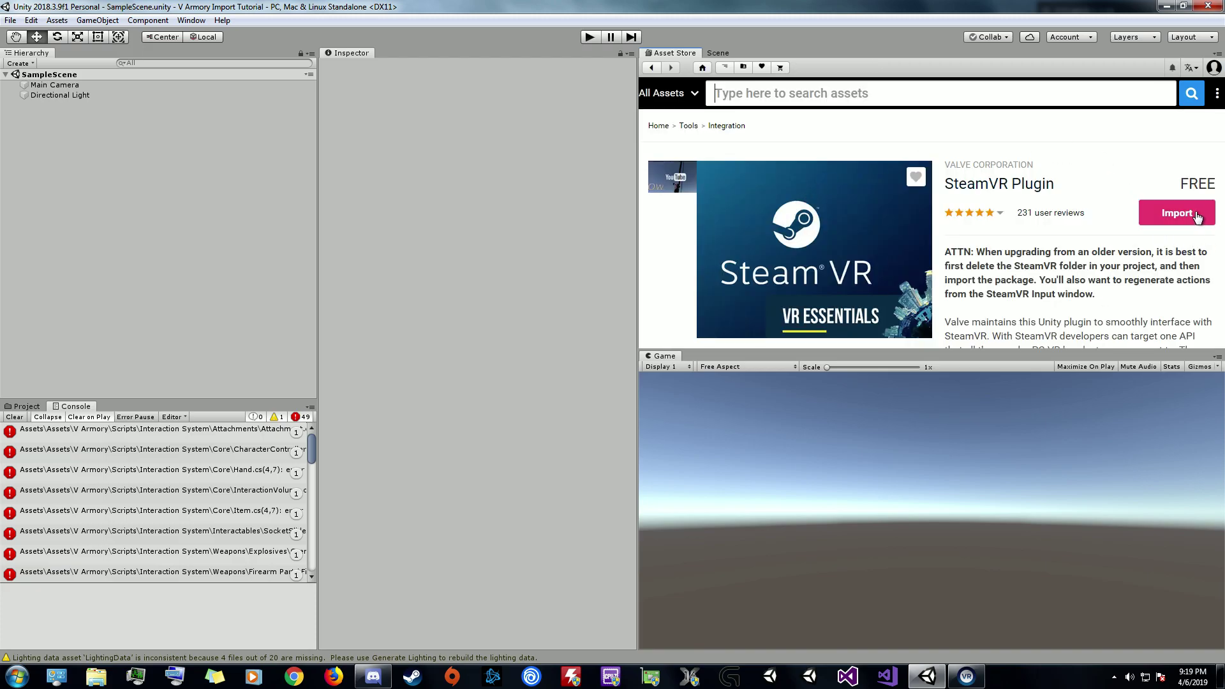
- Import the SteamVR Plugin package with its InteractionSystem folder excluded
click(1195, 216)
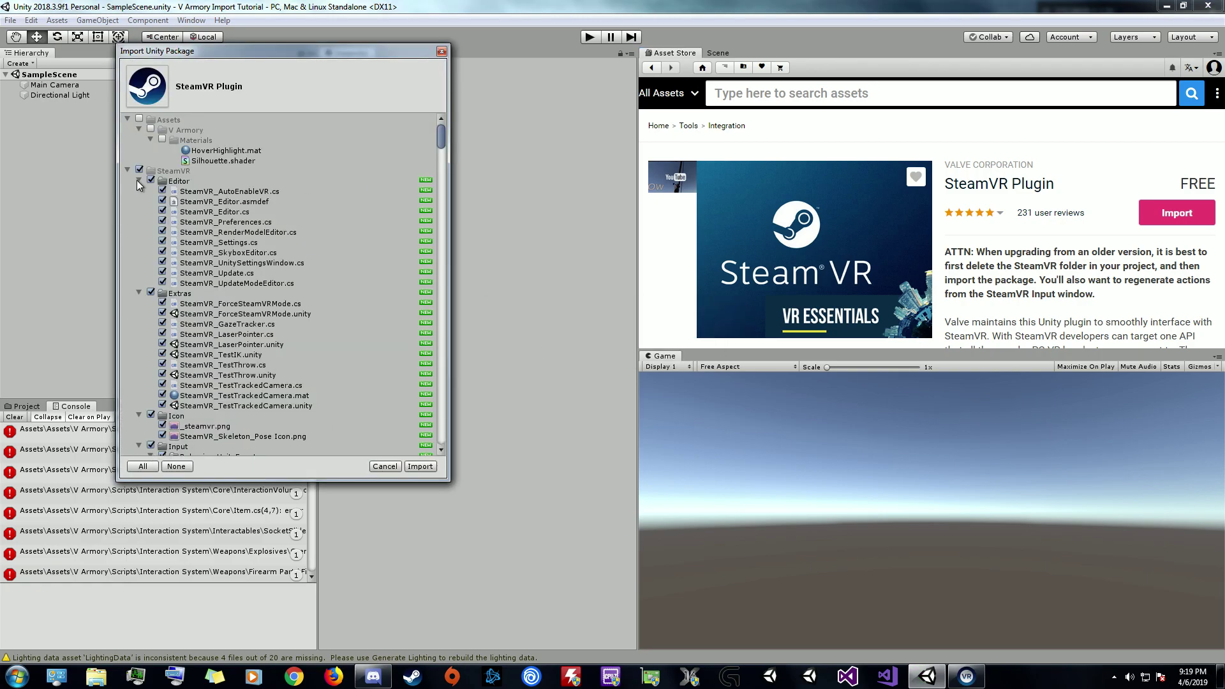
click(137, 181)
click(138, 191)
click(139, 232)
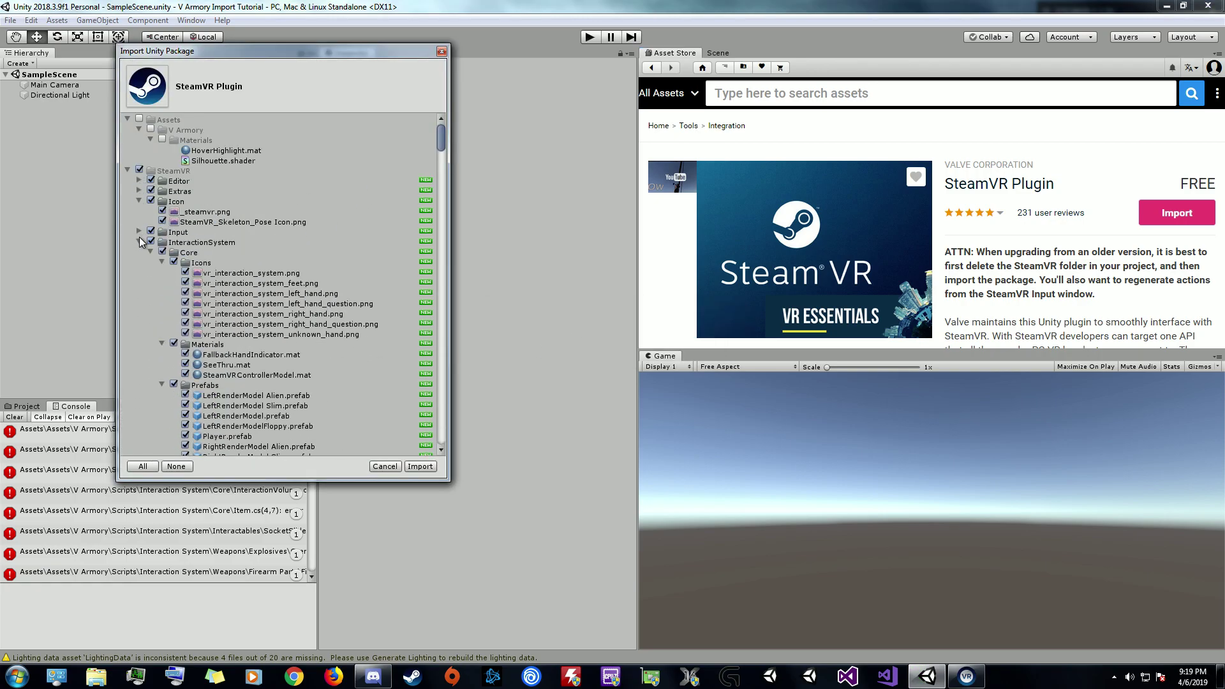
click(151, 242)
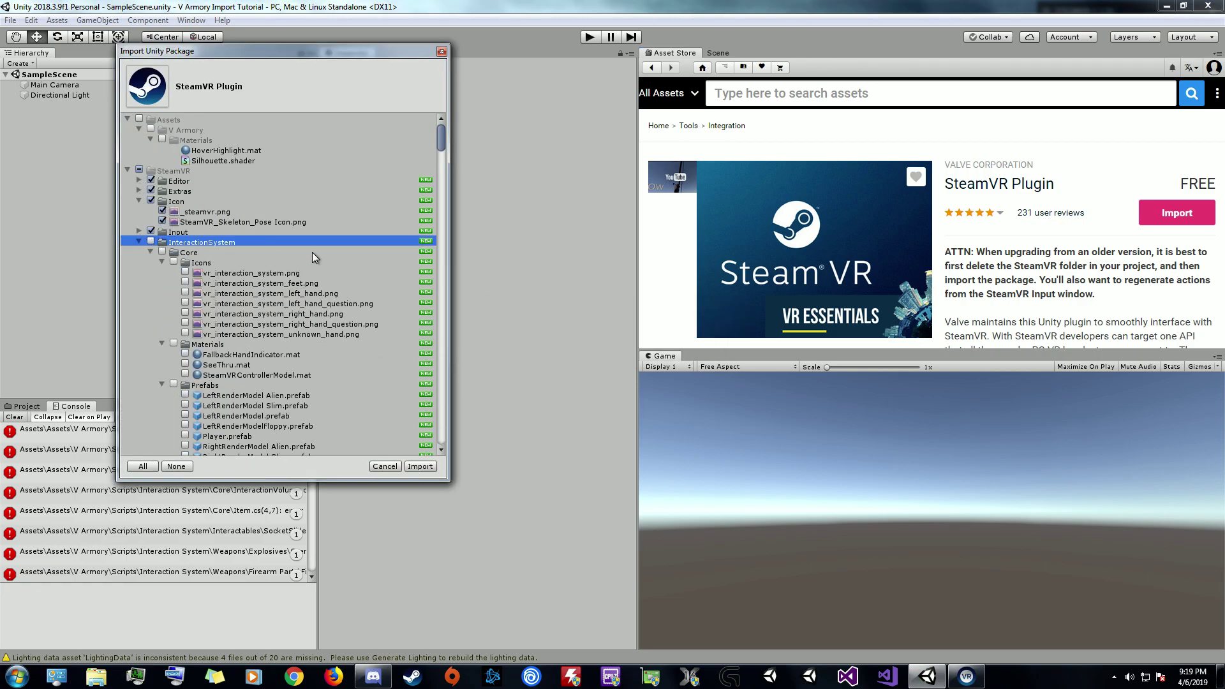
click(420, 466)
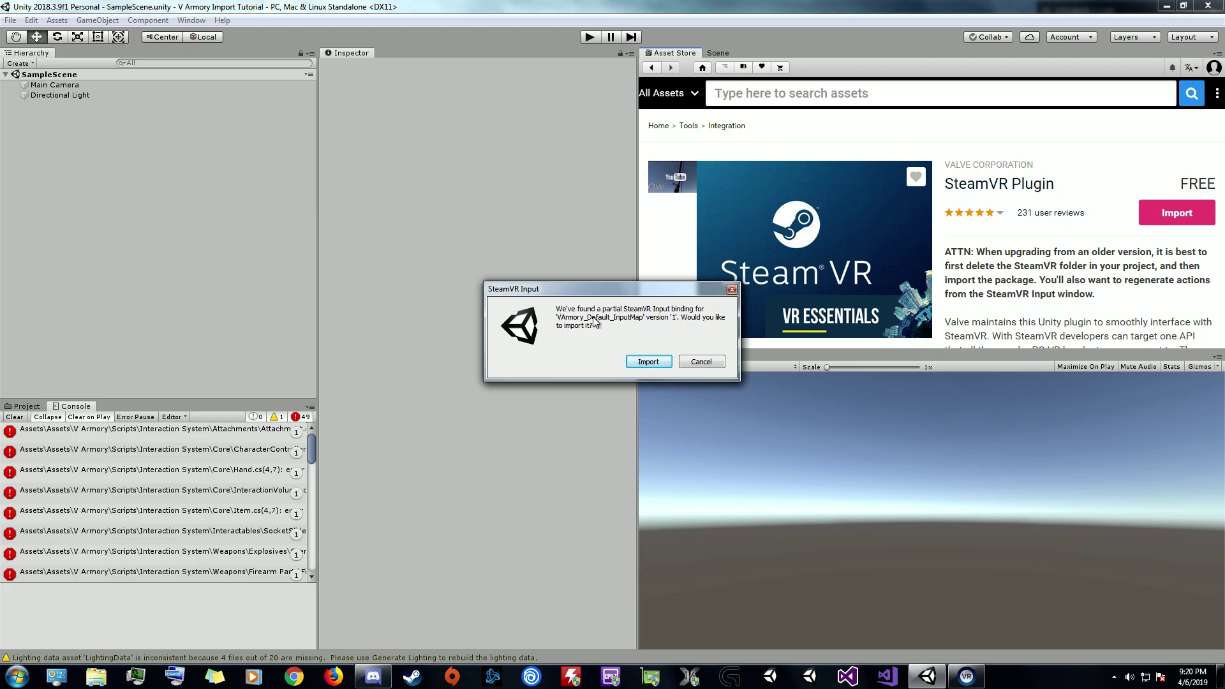
- Import the partial VArmory_Default_InputMap binding and accept all recommended SteamVR project settings
click(651, 362)
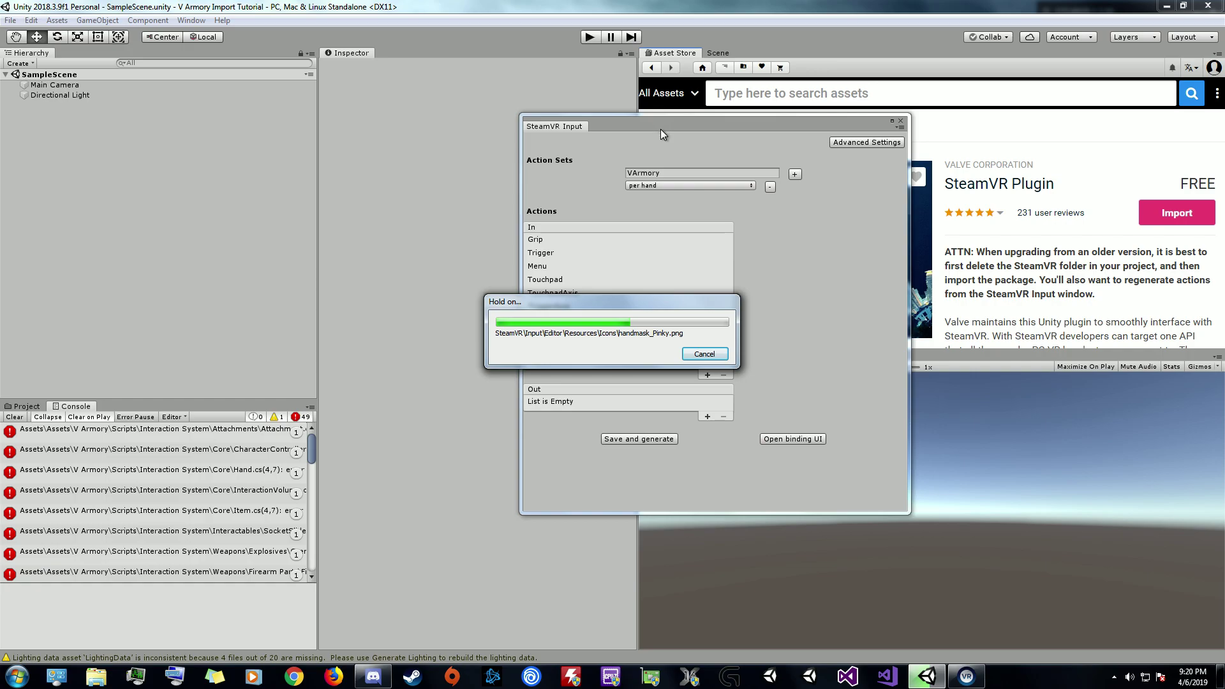
click(740, 130)
drag(683, 128, 930, 117)
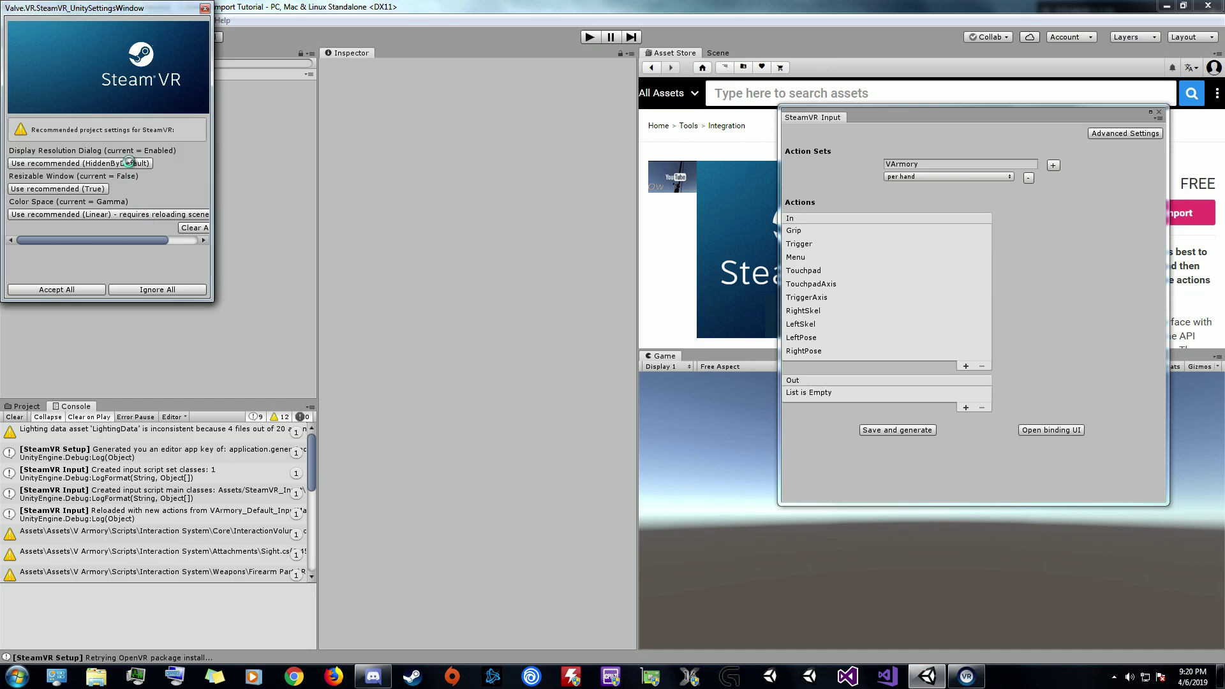
click(82, 288)
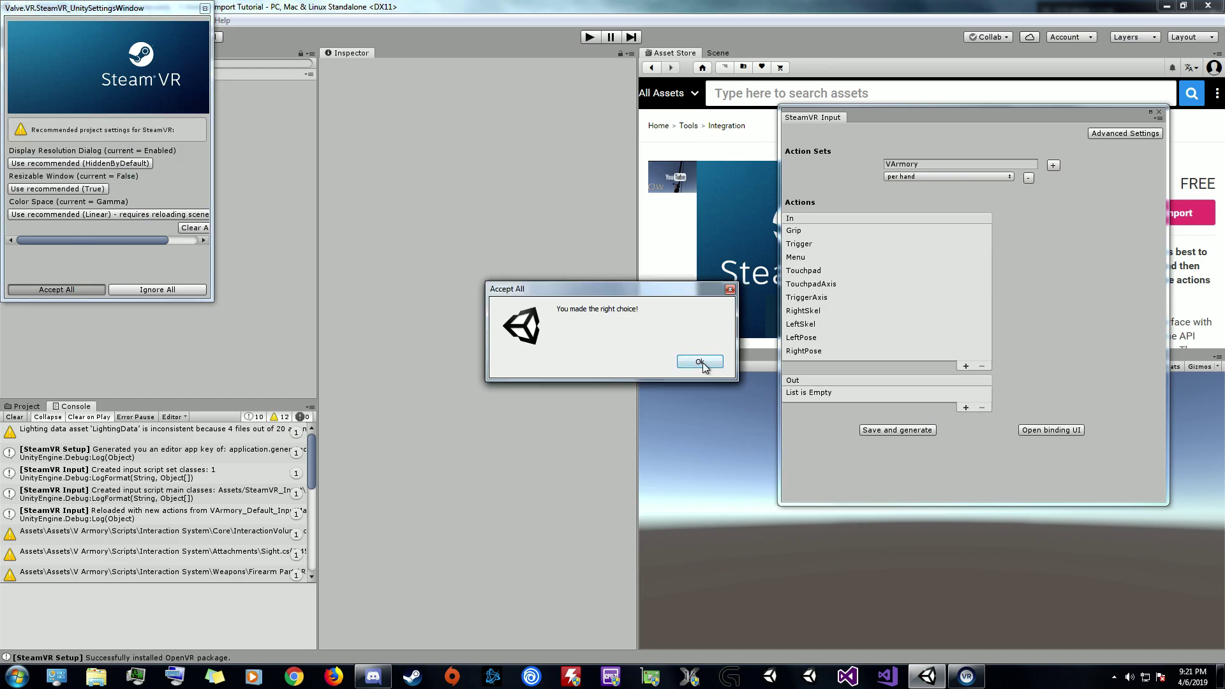
click(700, 362)
- Widen the Console area and clear all of its messages
drag(317, 449, 521, 450)
drag(515, 453, 502, 414)
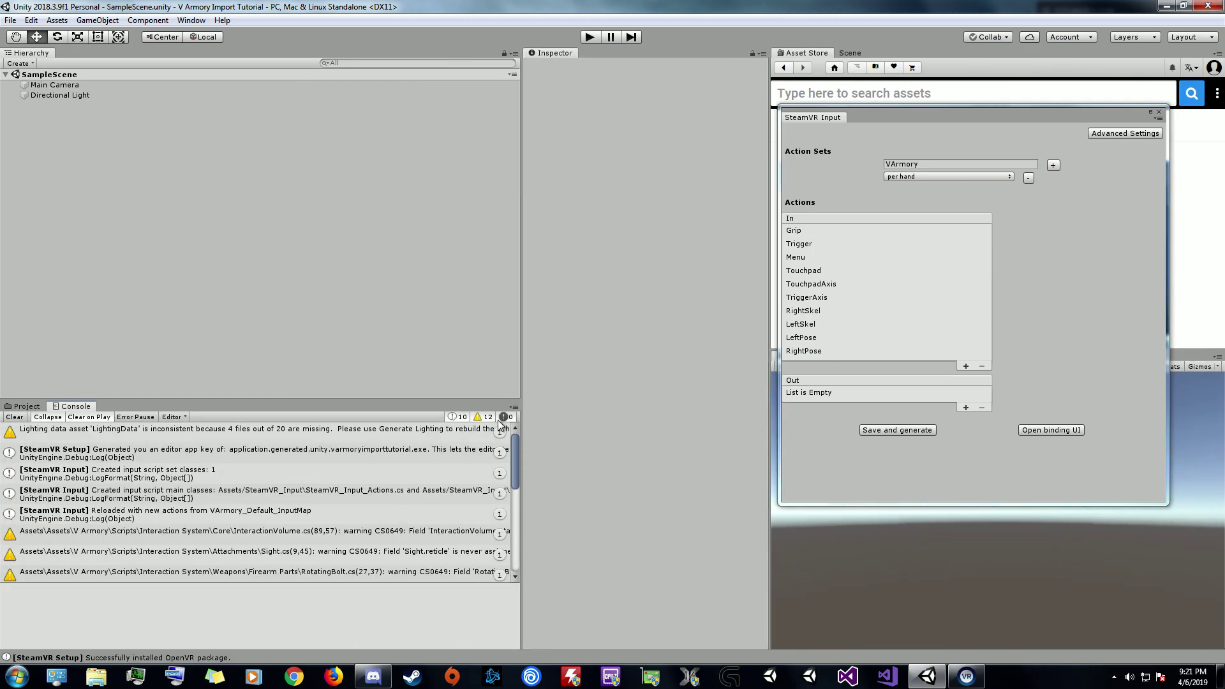
click(12, 419)
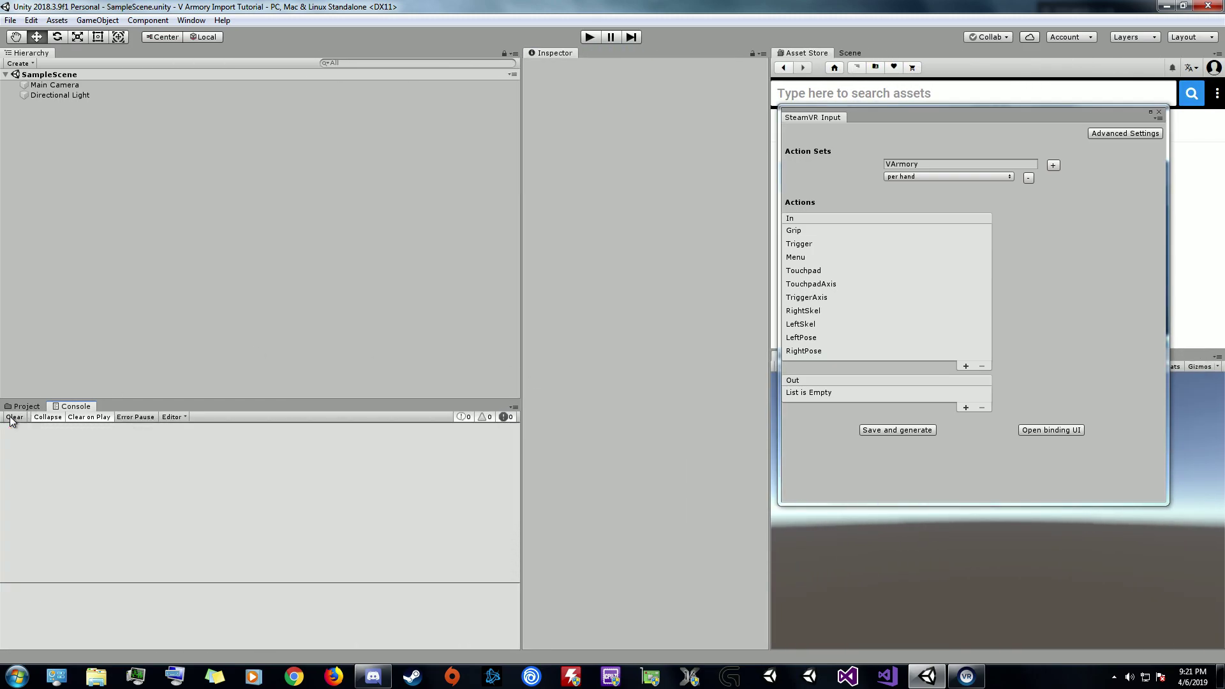
- Open the tag and layer settings from the Directional Light and rename User Layer 8 to Player
click(25, 97)
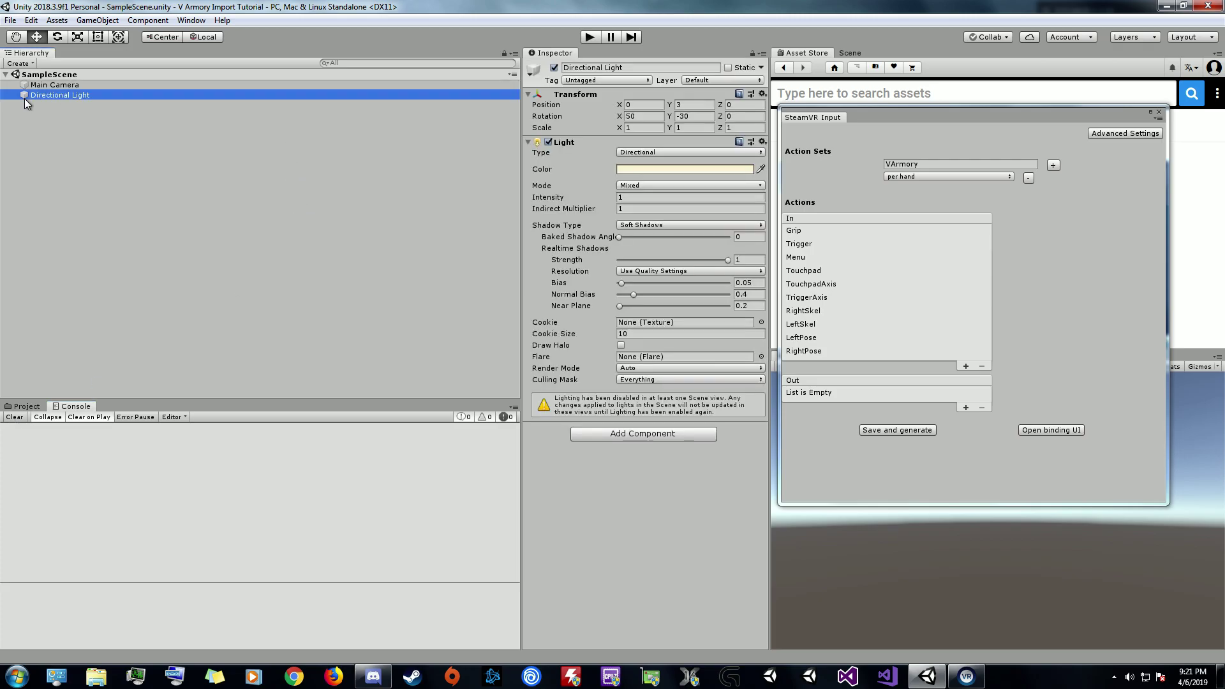
click(694, 81)
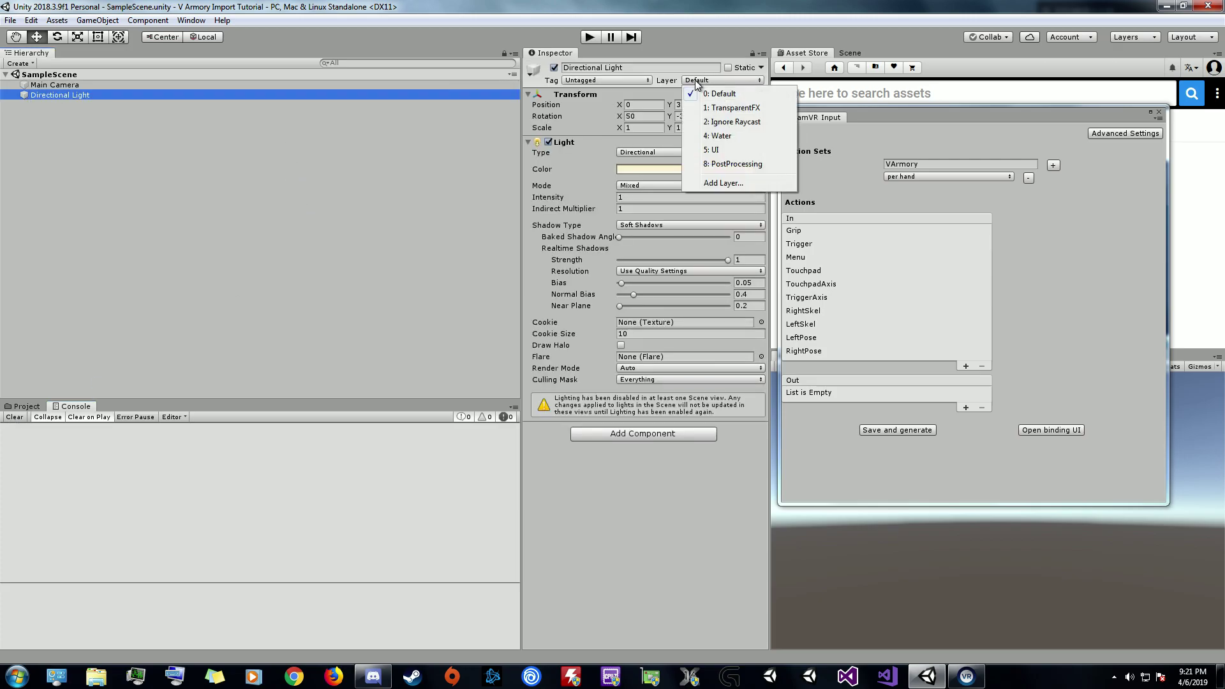
click(697, 185)
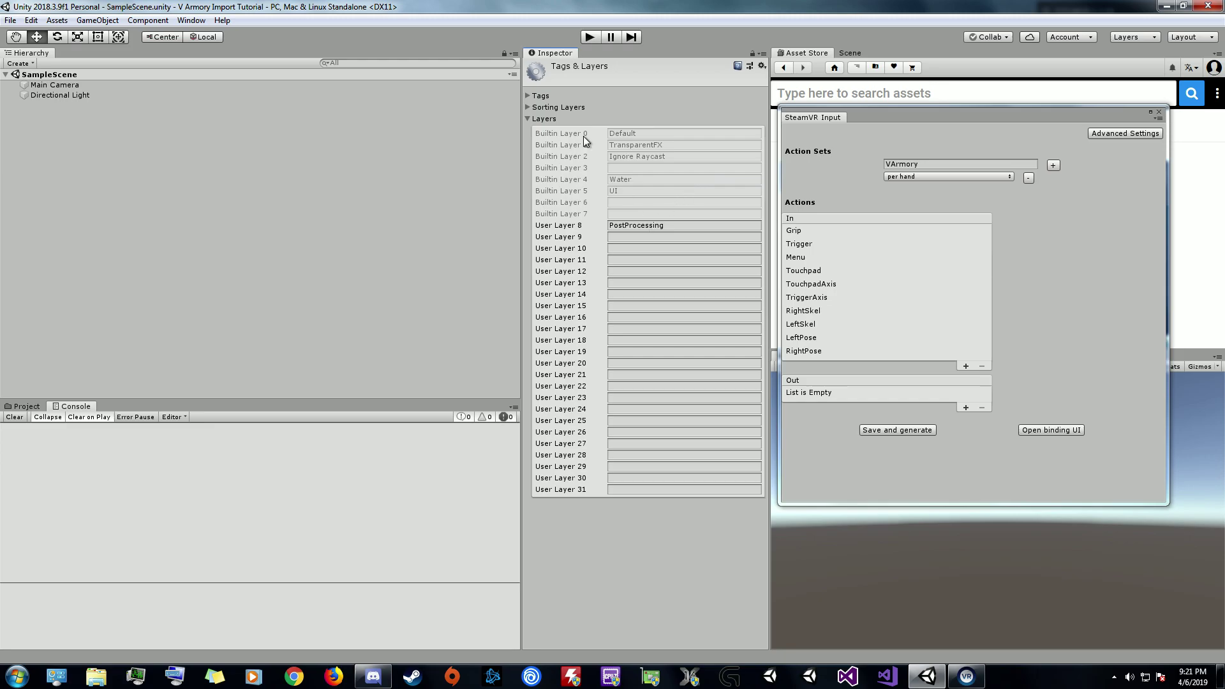
click(551, 99)
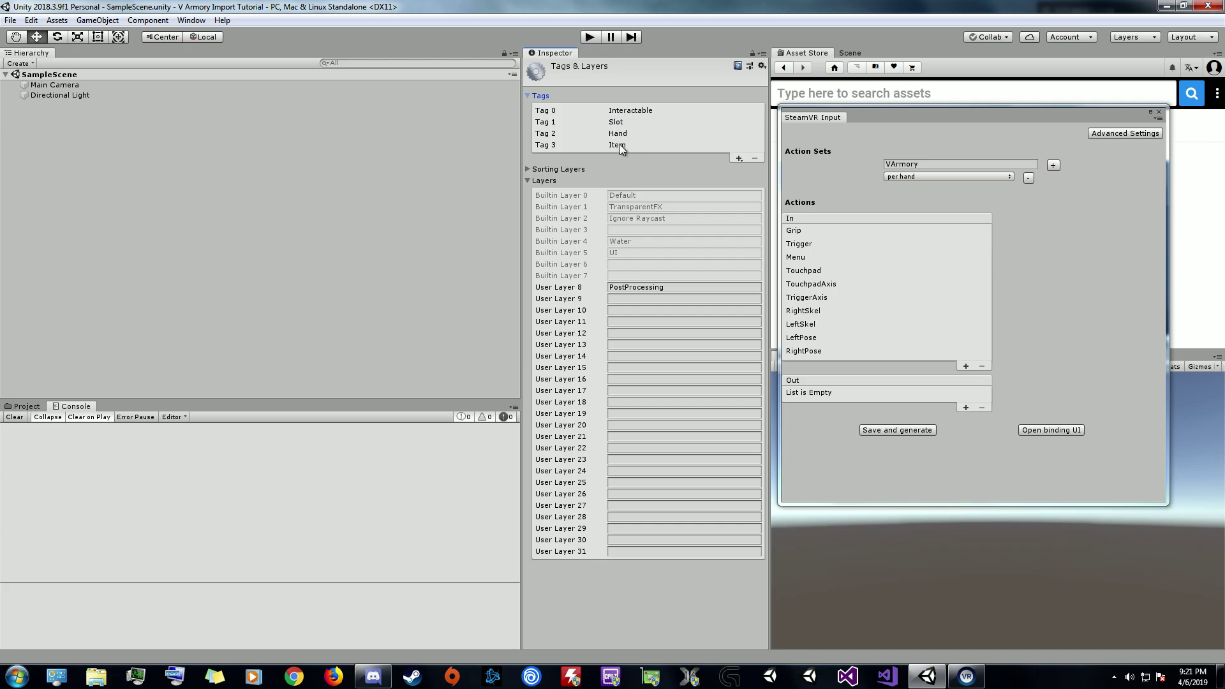
click(661, 288)
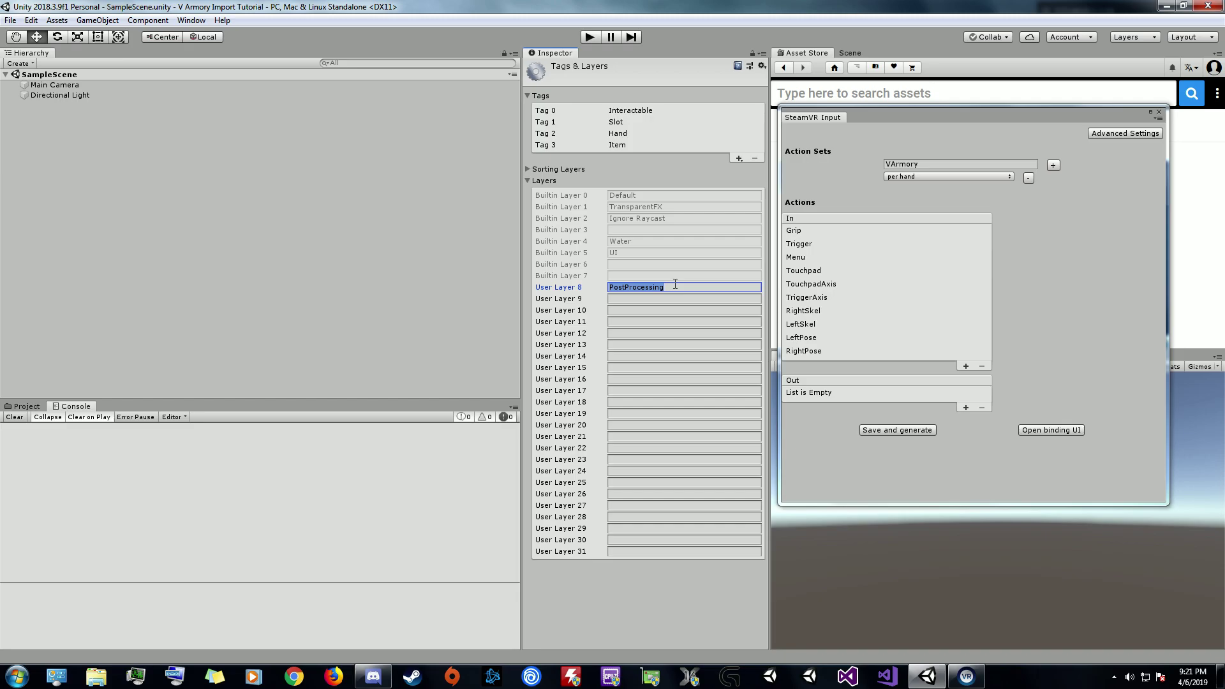
text(P)
- Open the LayerCollisionMatrix image from the V Armory Docs folder and place it side by side with the editor
click(27, 407)
click(14, 459)
click(25, 469)
click(23, 470)
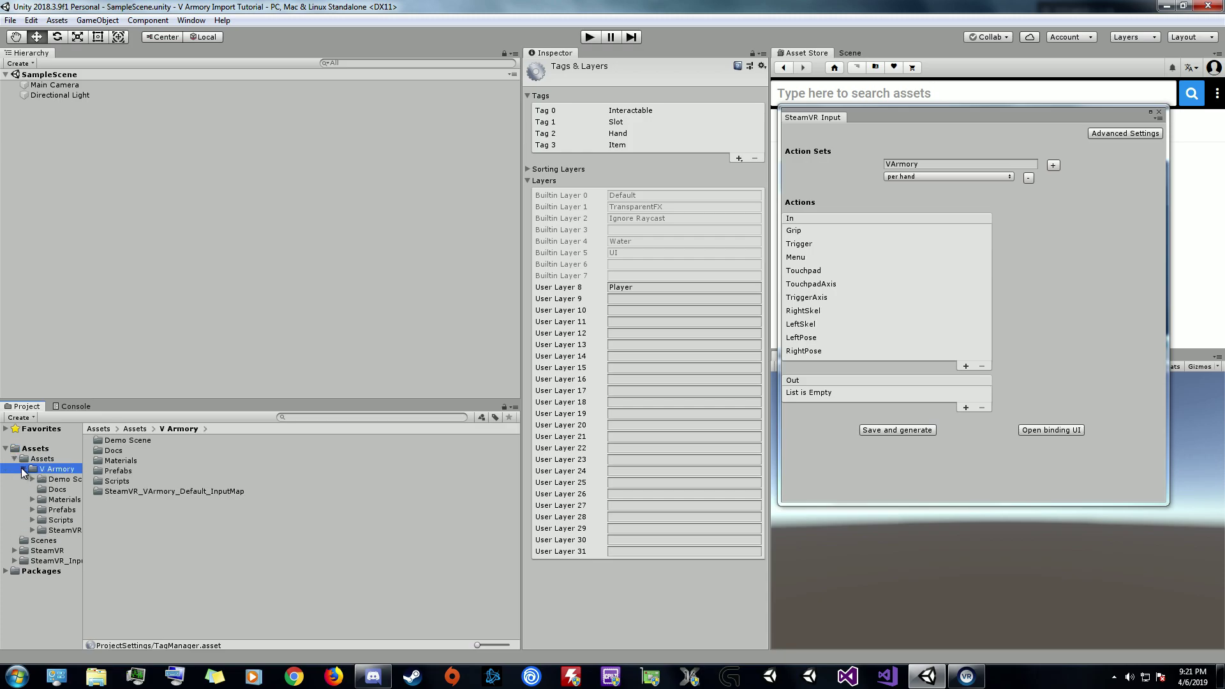
double_click(114, 452)
double_click(117, 441)
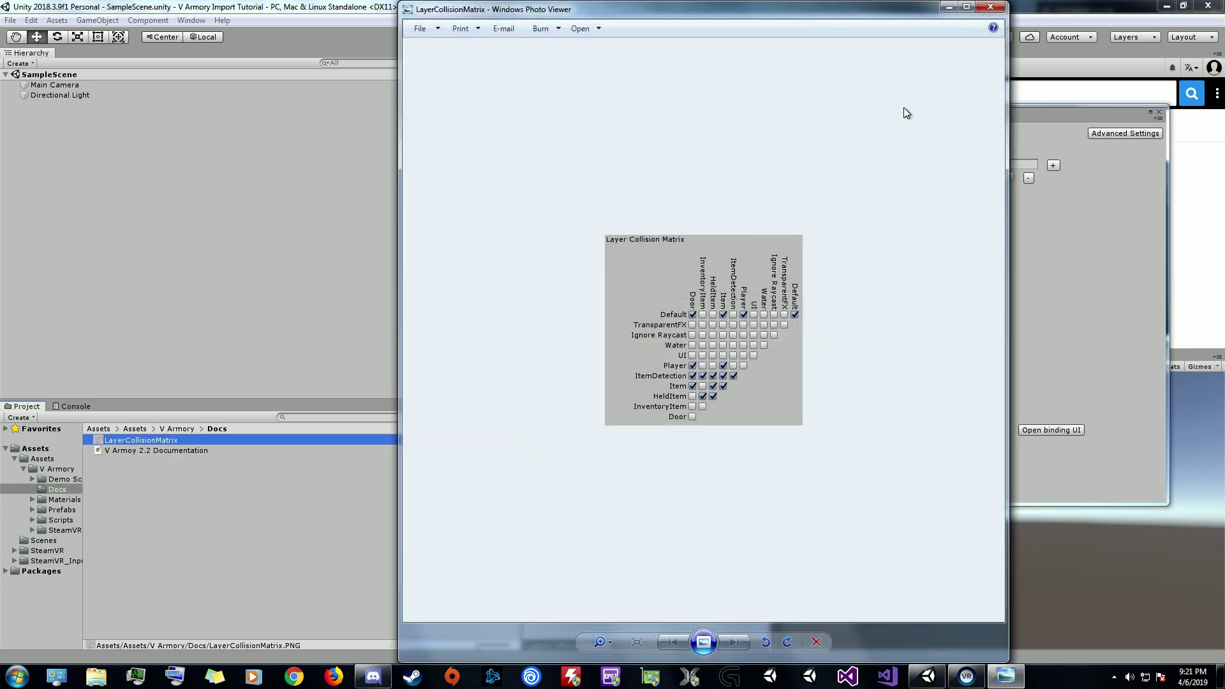
drag(740, 13, 952, 12)
drag(523, 8, 0, 192)
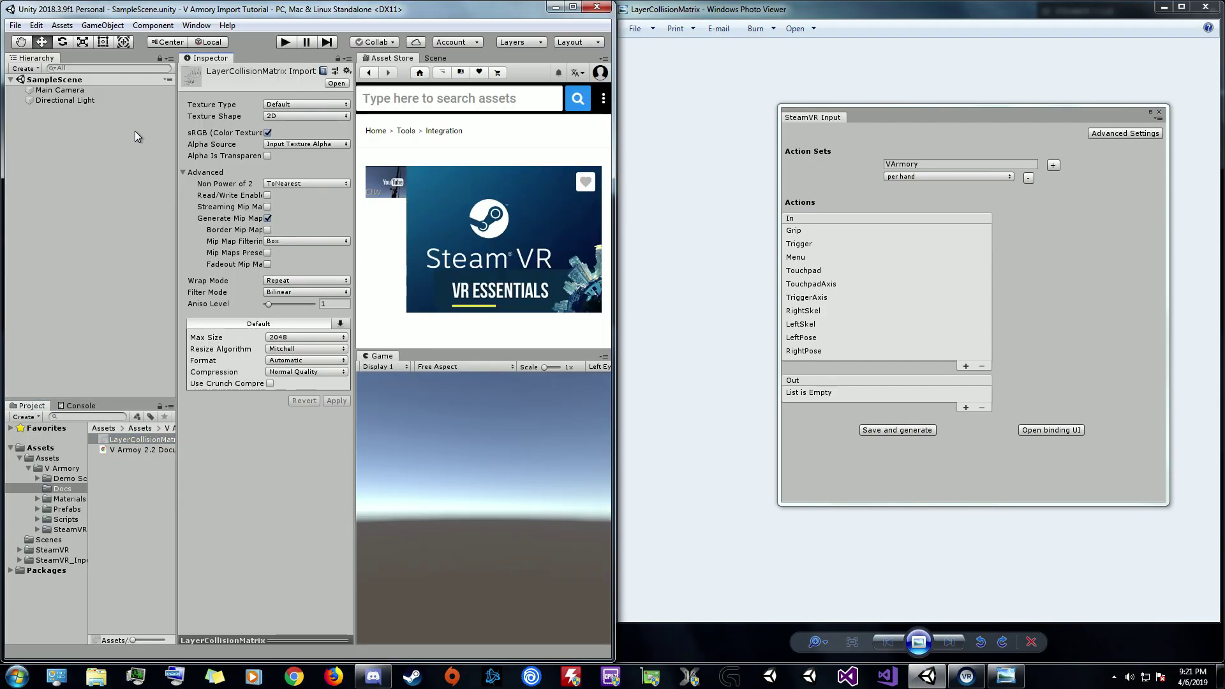
- Name User Layers 9 to 13 ItemDetection, Item, HeldItem, InventoryItem and Door, closing the SteamVR Input window
click(65, 101)
click(309, 86)
click(343, 189)
click(285, 243)
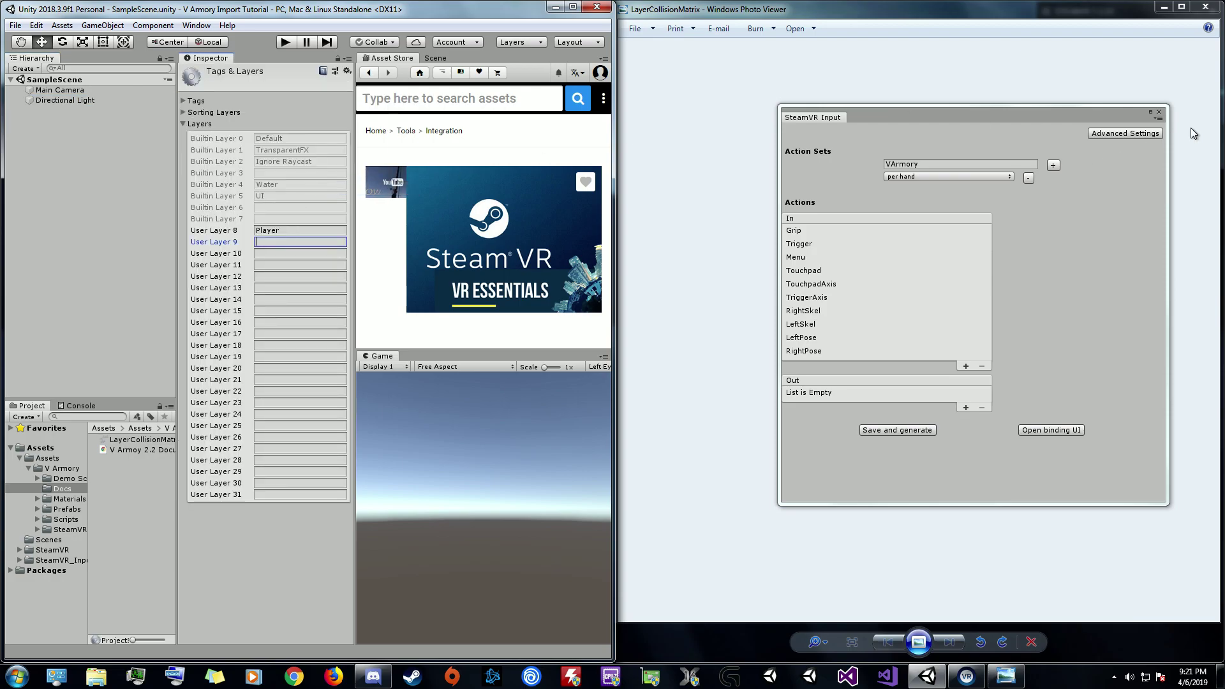
click(1159, 112)
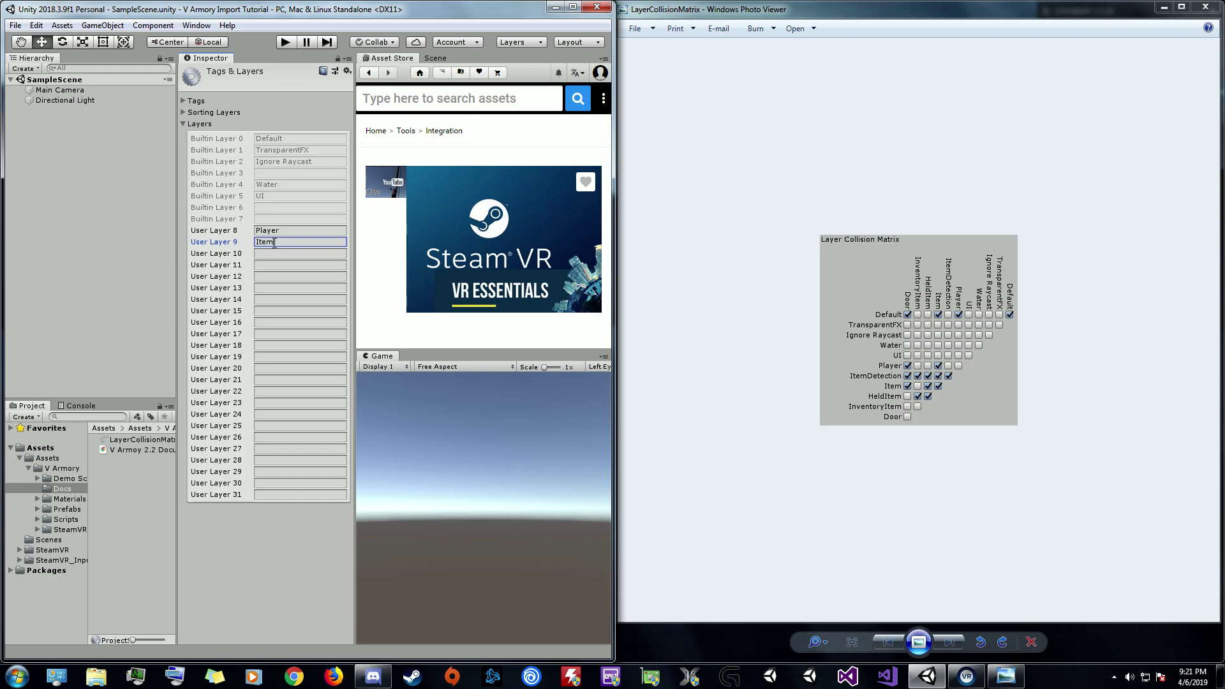
key(Tab)
text(Item)
key(Tab)
text(HeldItem)
key(Tab)
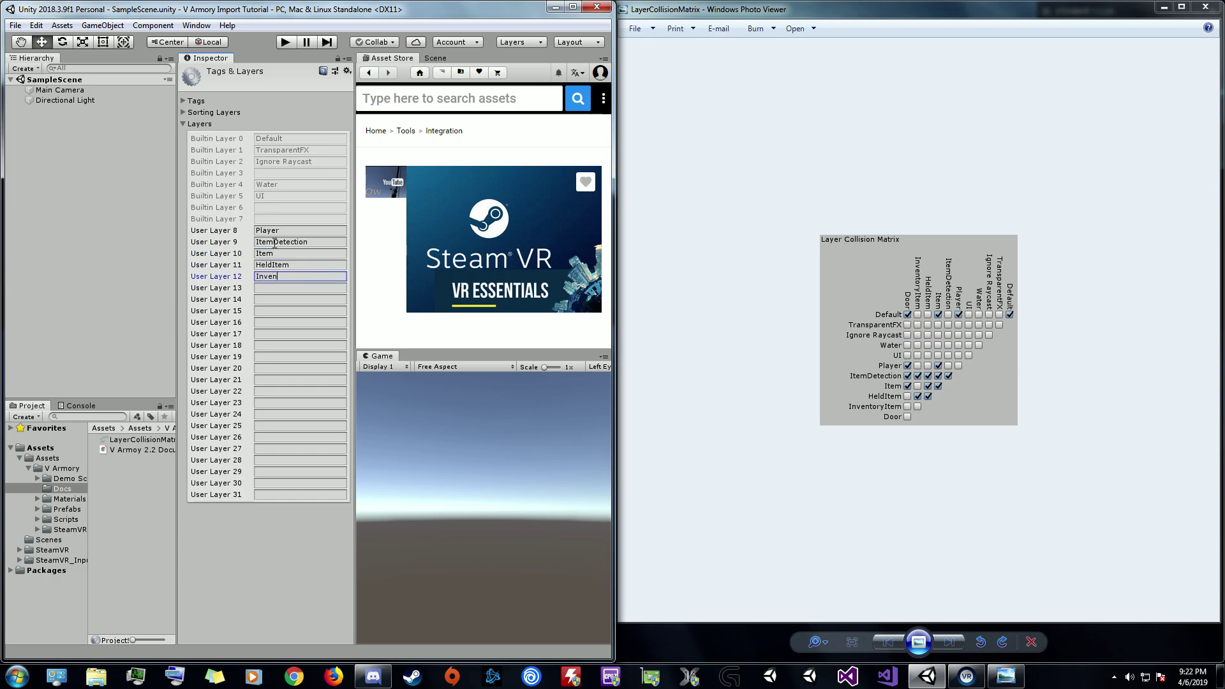
text(InventoryItem)
key(Tab)
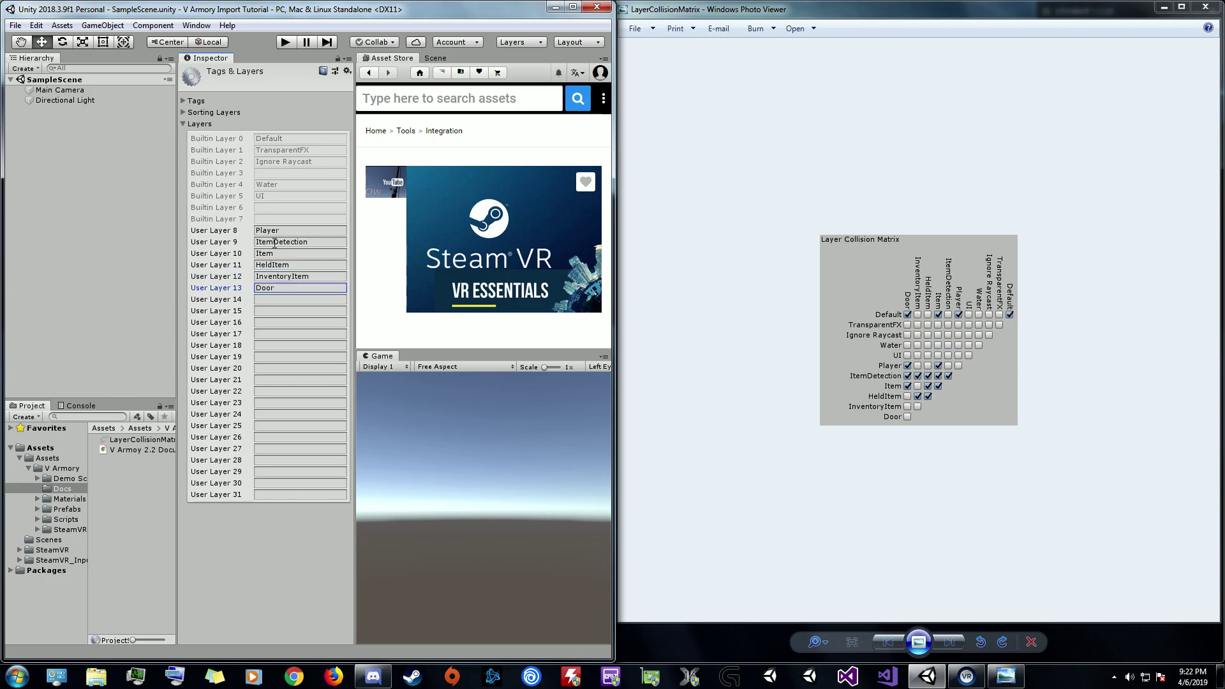
- Open the Physics project settings at the Layer Collision Matrix and narrow the window to keep the reference image in view
click(36, 26)
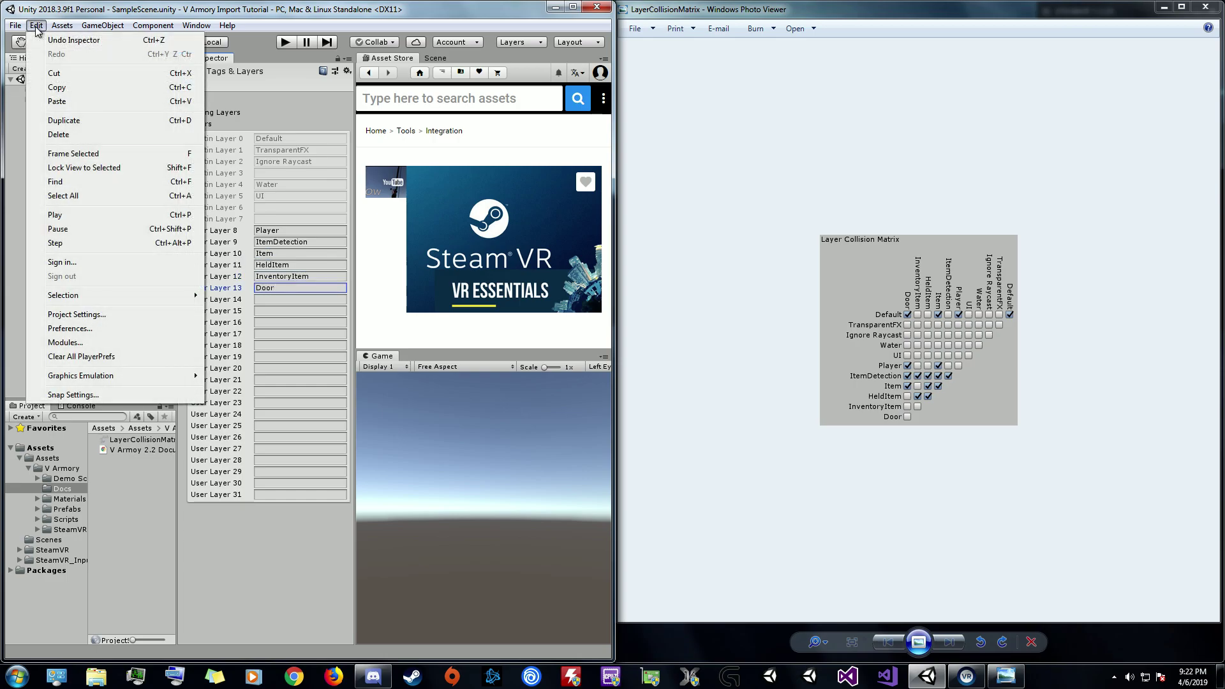
click(91, 315)
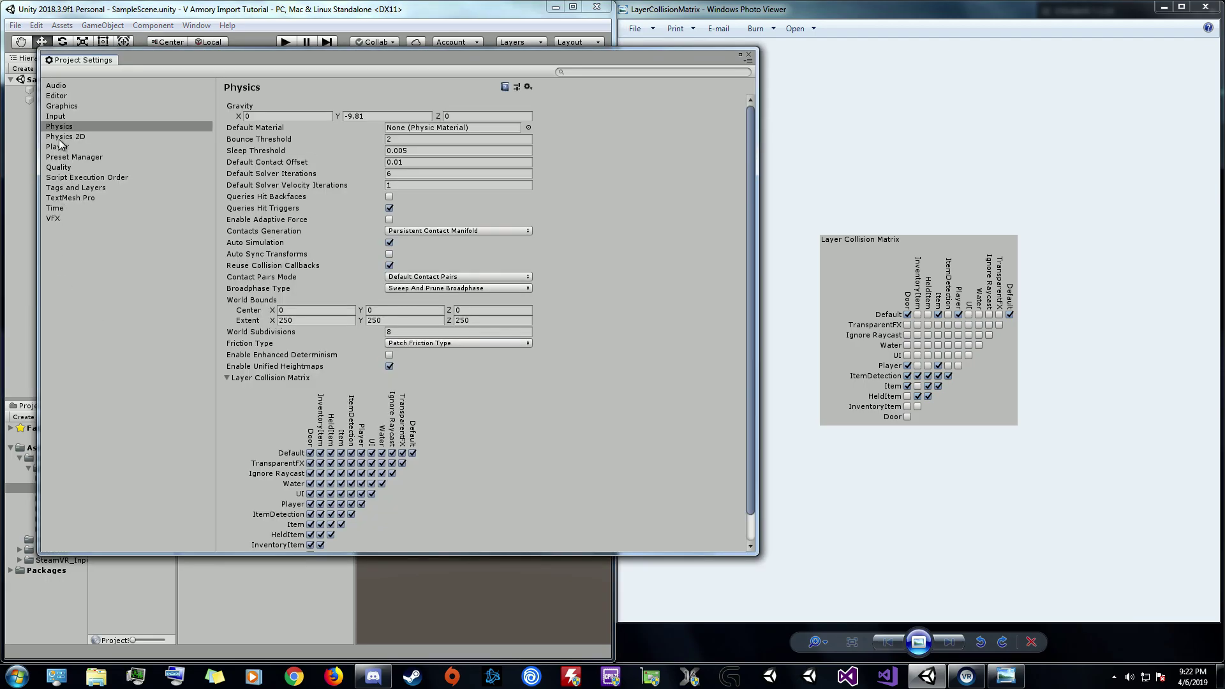
click(57, 129)
drag(757, 223, 576, 230)
scroll(391, 310, down, 2)
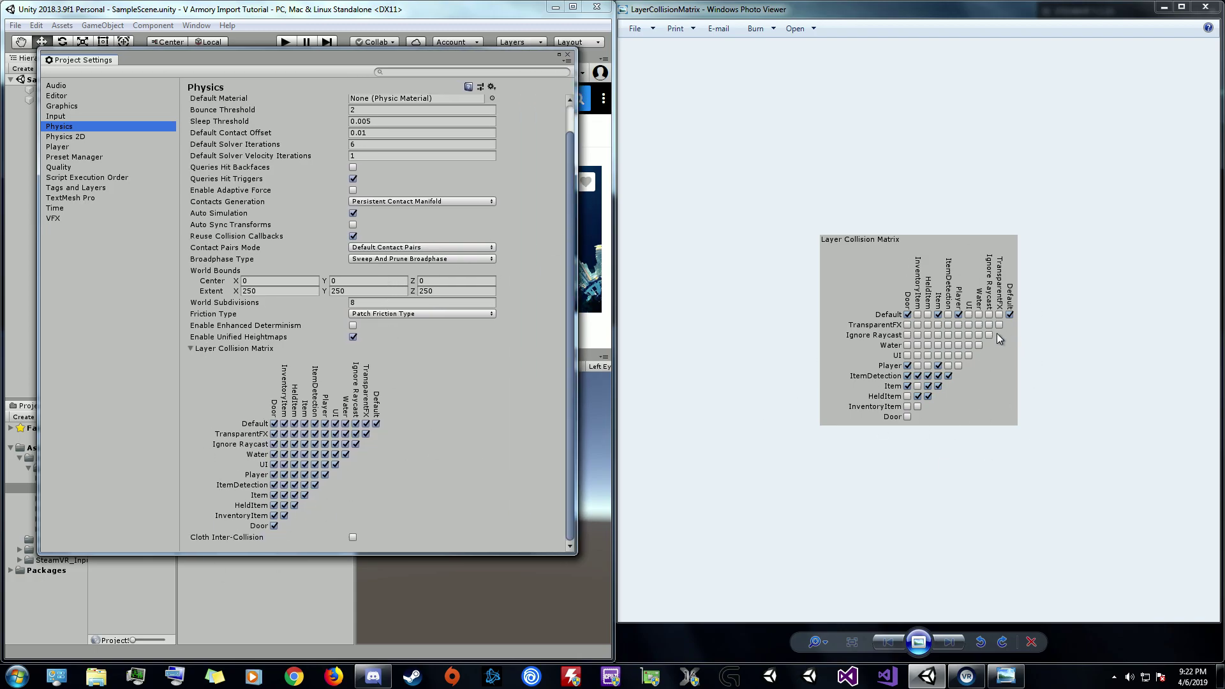
- Disable every collision in the TransparentFX, Ignore Raycast, Water and UI rows of the Layer Collision Matrix
click(274, 434)
click(273, 444)
click(273, 454)
click(274, 464)
click(283, 464)
click(284, 454)
click(284, 444)
click(284, 434)
click(294, 434)
click(295, 454)
click(294, 465)
click(294, 444)
click(304, 433)
click(304, 444)
click(304, 455)
click(304, 465)
click(315, 464)
click(315, 454)
click(315, 444)
click(314, 434)
click(325, 434)
click(325, 444)
click(325, 454)
click(324, 464)
click(335, 464)
click(334, 454)
click(335, 444)
click(335, 434)
click(345, 434)
click(345, 455)
click(346, 444)
click(355, 444)
click(355, 434)
click(366, 434)
- Limit the Default row's collisions to Door, Item, Player and Default, as in the reference image
click(355, 423)
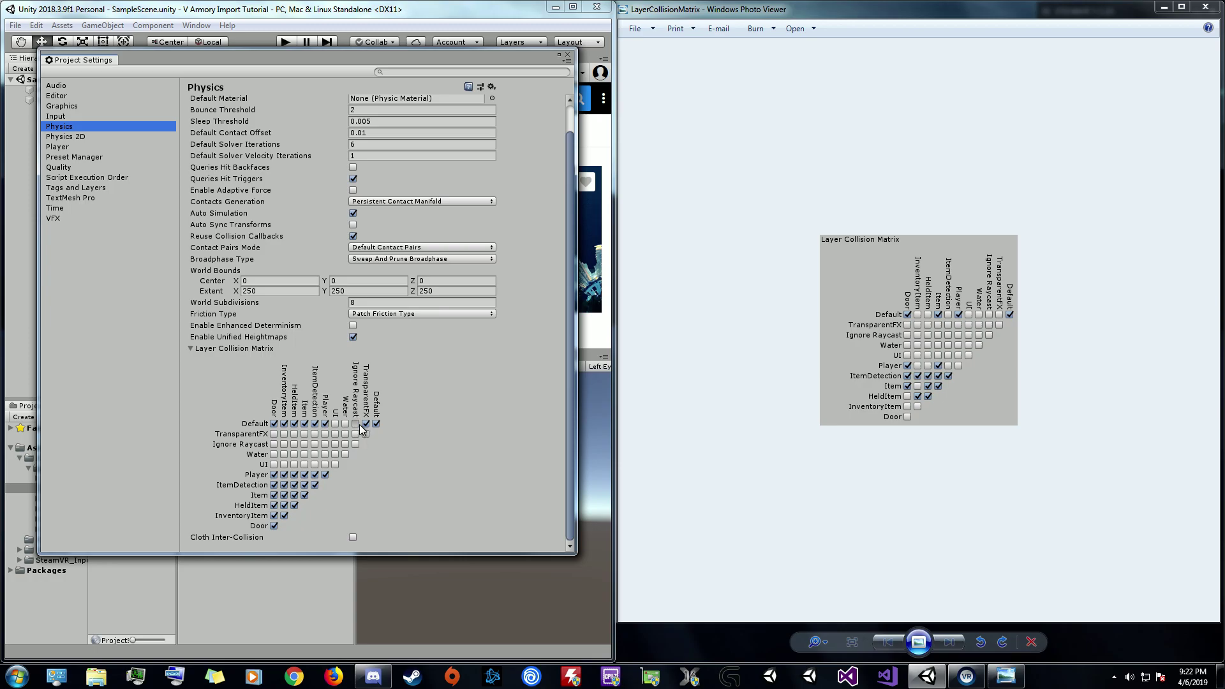
click(314, 423)
click(294, 423)
click(284, 423)
- Disable the Player layer's collisions with InventoryItem, HeldItem, ItemDetection and Player
click(284, 475)
click(294, 475)
click(315, 474)
click(325, 474)
- Disable the Item–InventoryItem, HeldItem–Door, InventoryItem–Door, InventoryItem–InventoryItem and Door–Door collisions, then close the settings and maximize the editor
click(283, 495)
click(274, 506)
click(273, 516)
click(284, 515)
click(275, 525)
click(566, 53)
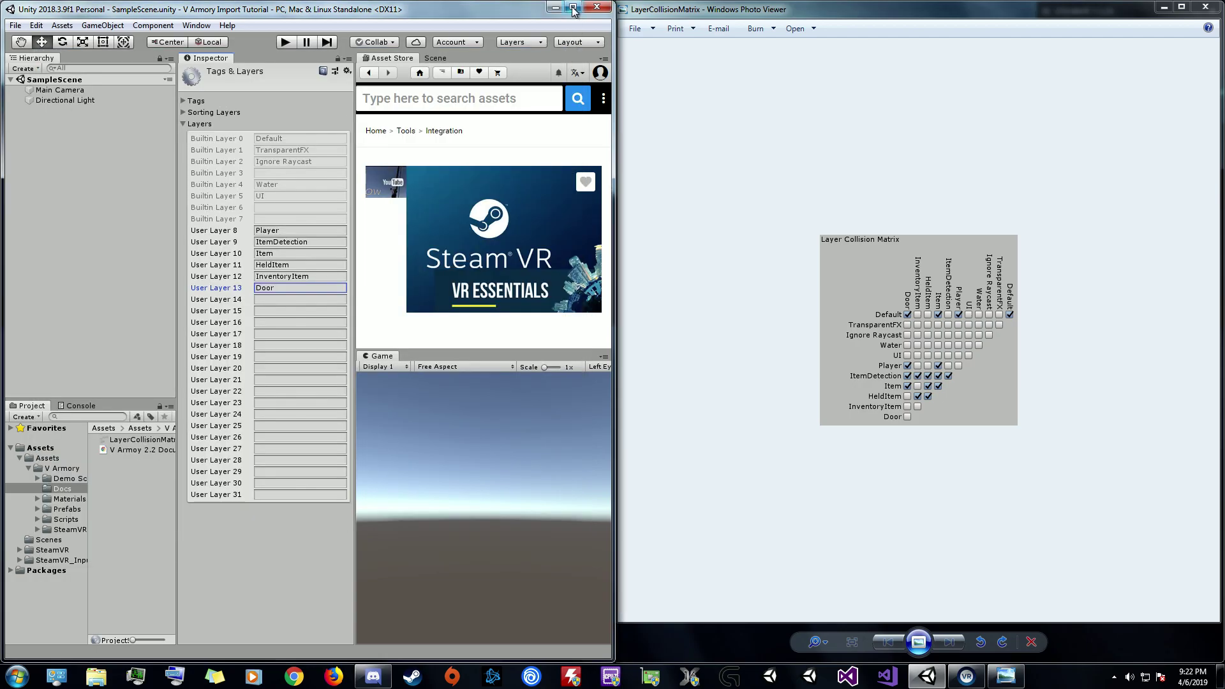
double_click(573, 9)
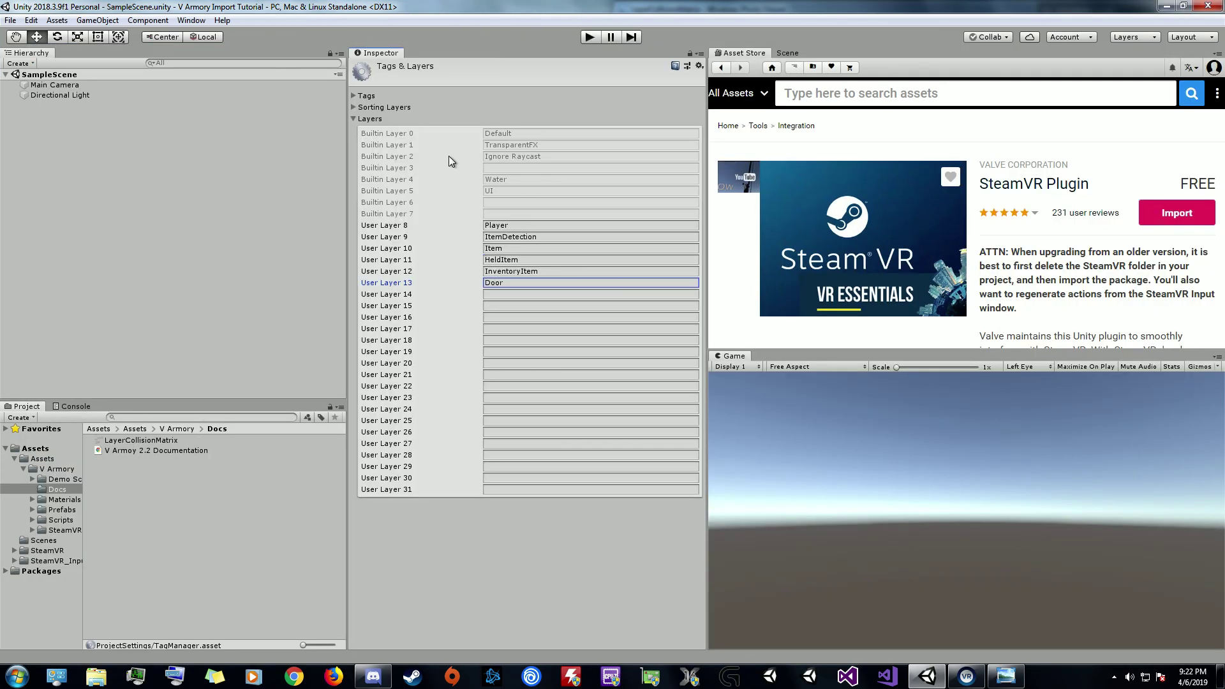
- Open the SteamVR Input window and move it over the Inspector
click(193, 23)
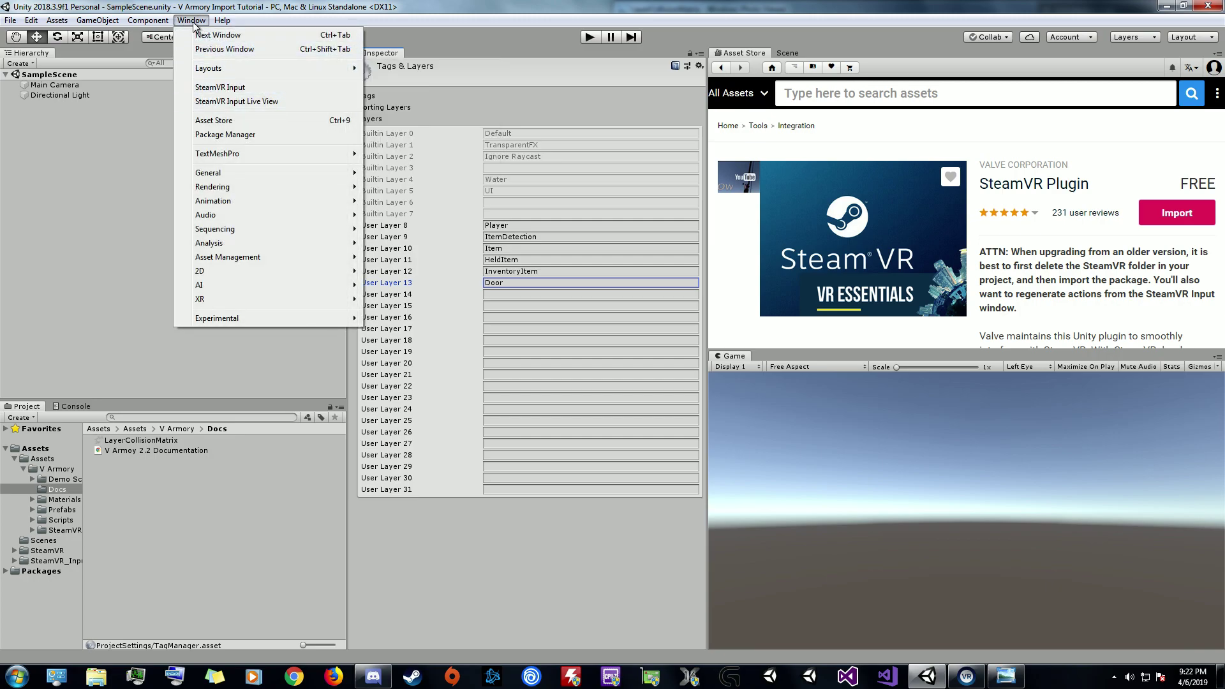
click(204, 87)
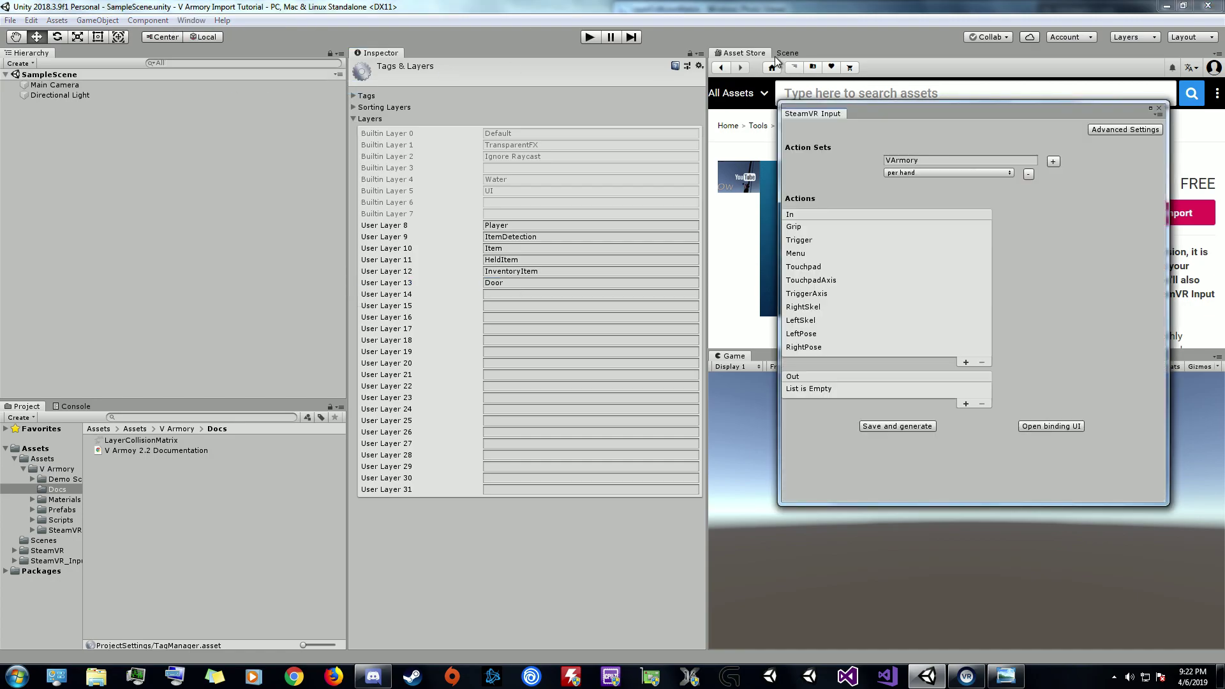
drag(872, 105, 470, 148)
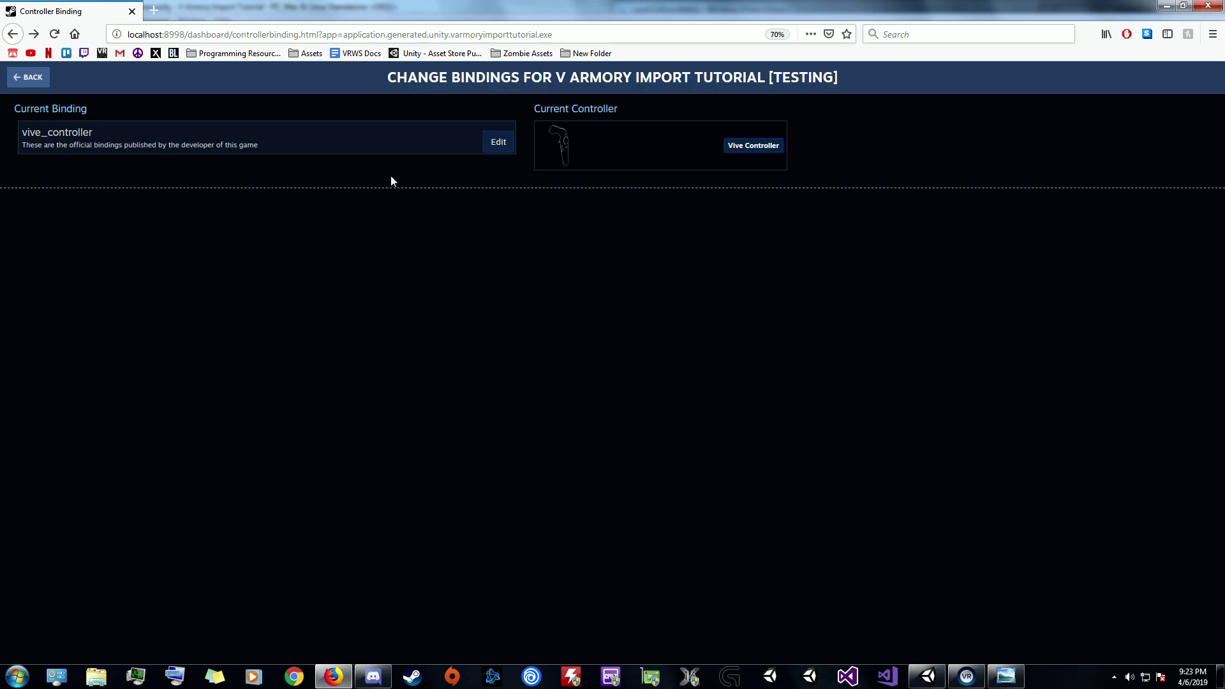
- Open the current vive_controller binding of the V Armory Import Tutorial project for editing
click(514, 148)
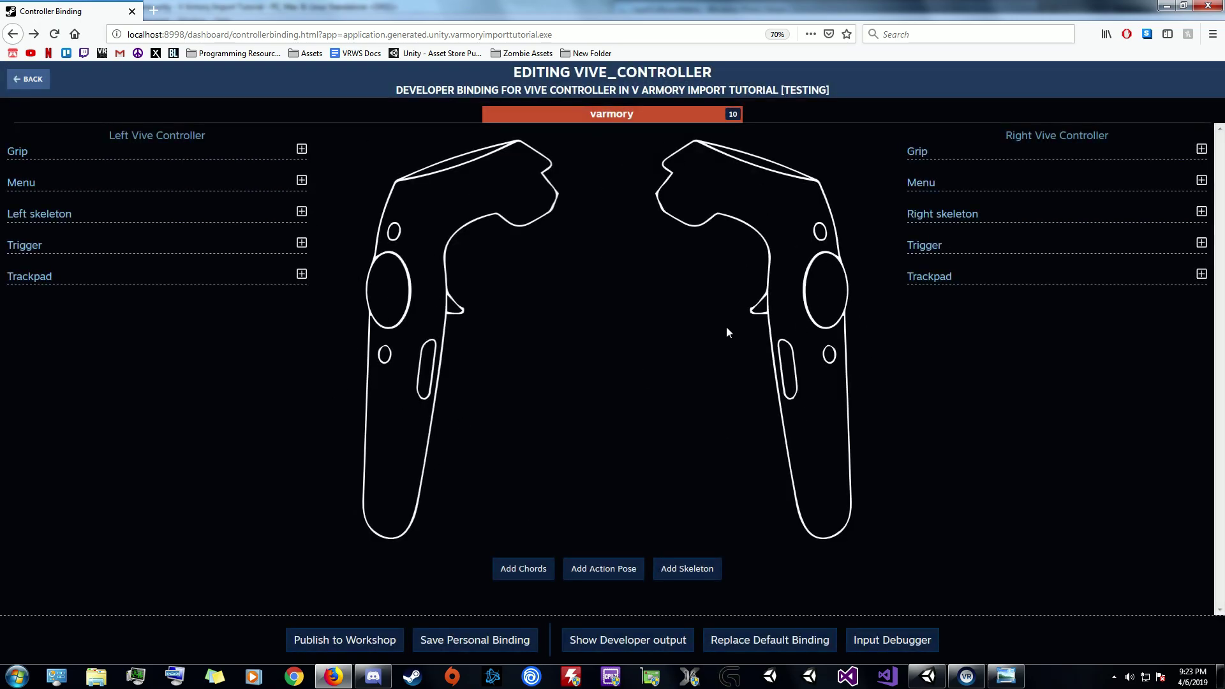
ctrl+scroll(726, 332, up, 3)
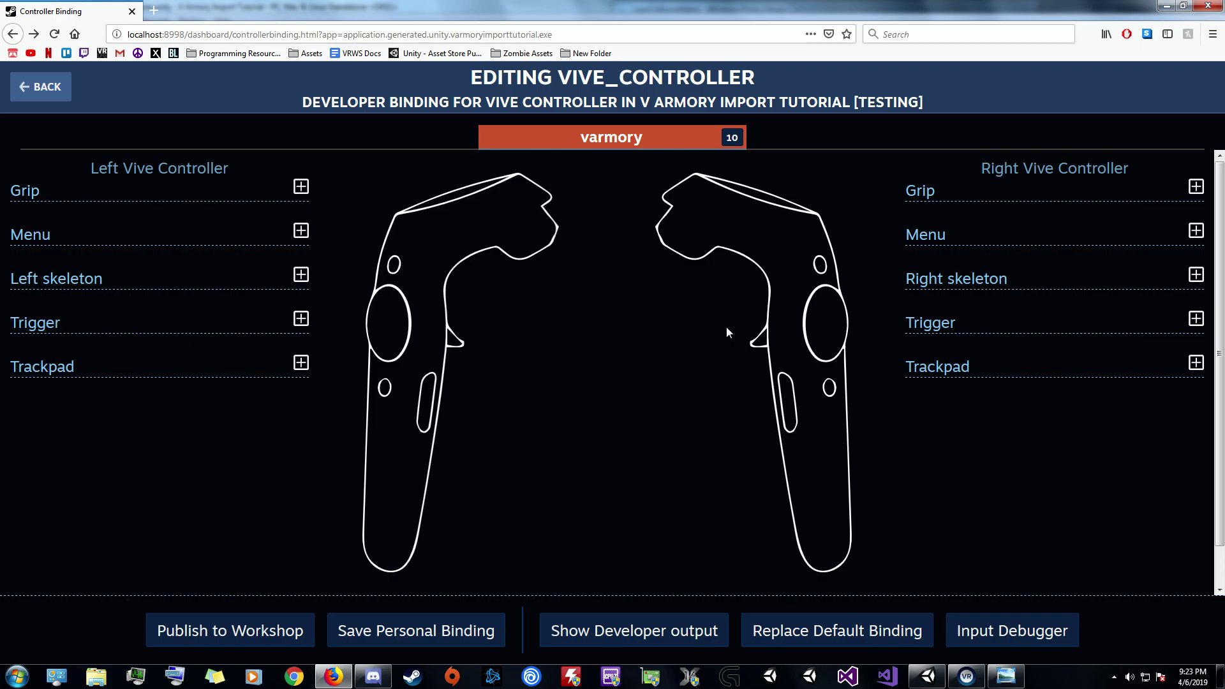
ctrl+scroll(641, 412, down, 2)
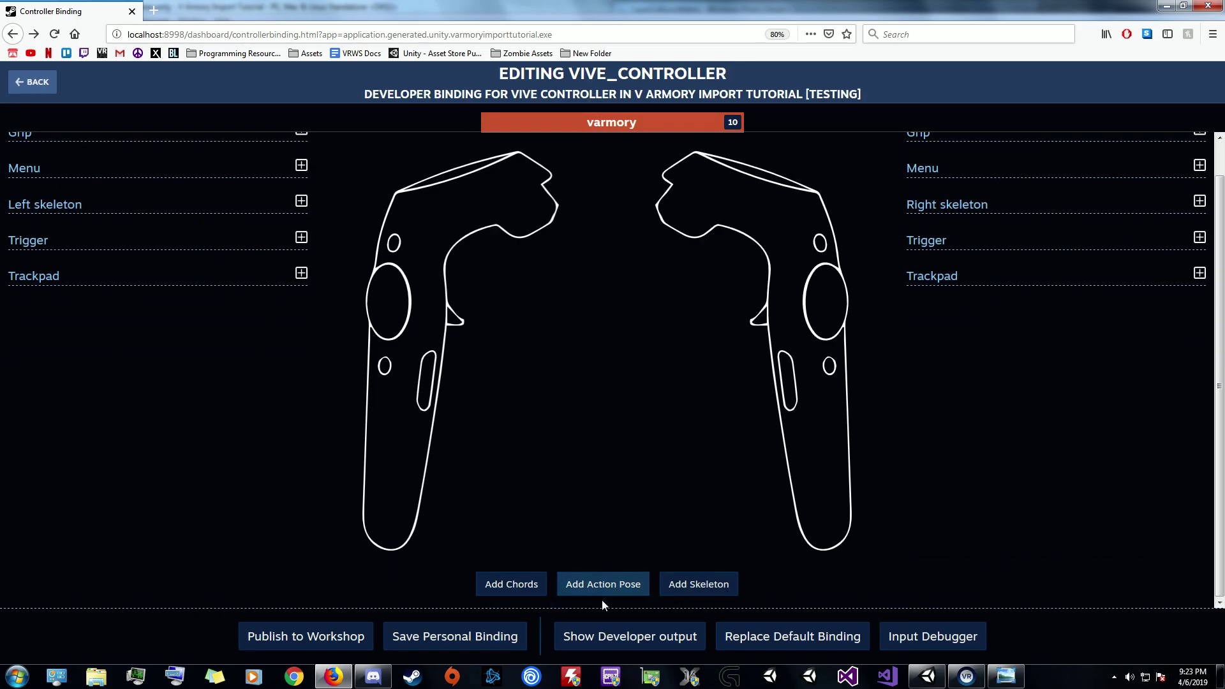
ctrl+scroll(668, 381, up, 2)
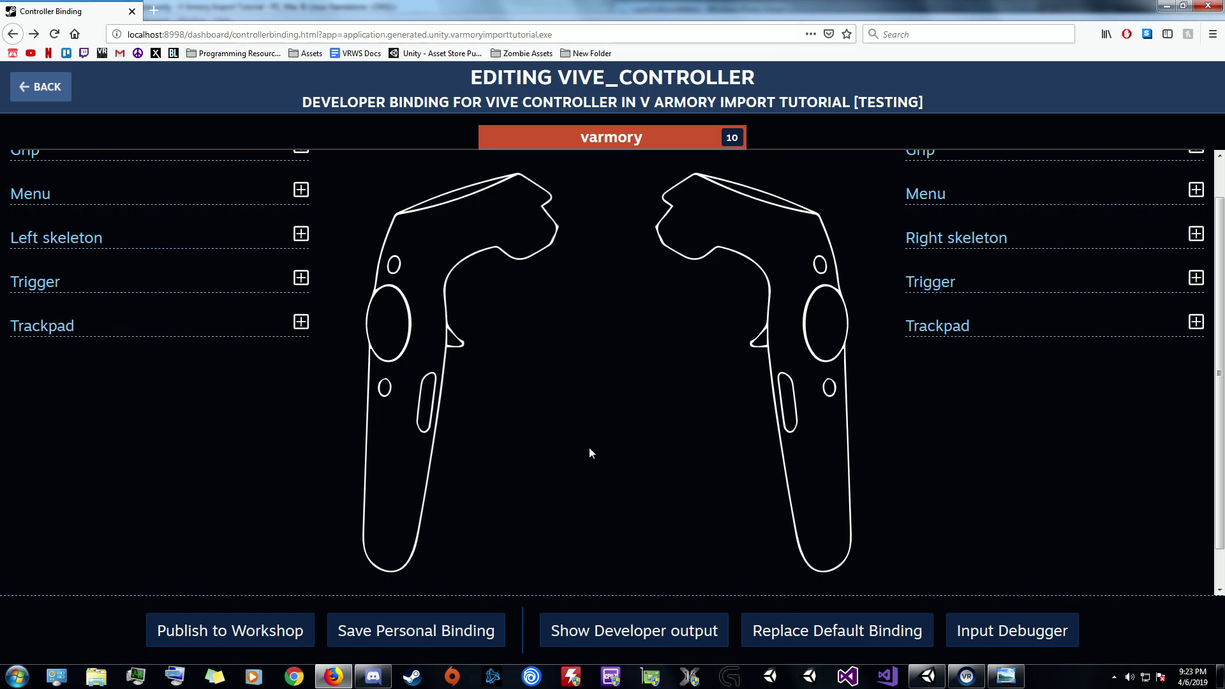
ctrl+scroll(590, 453, down, 3)
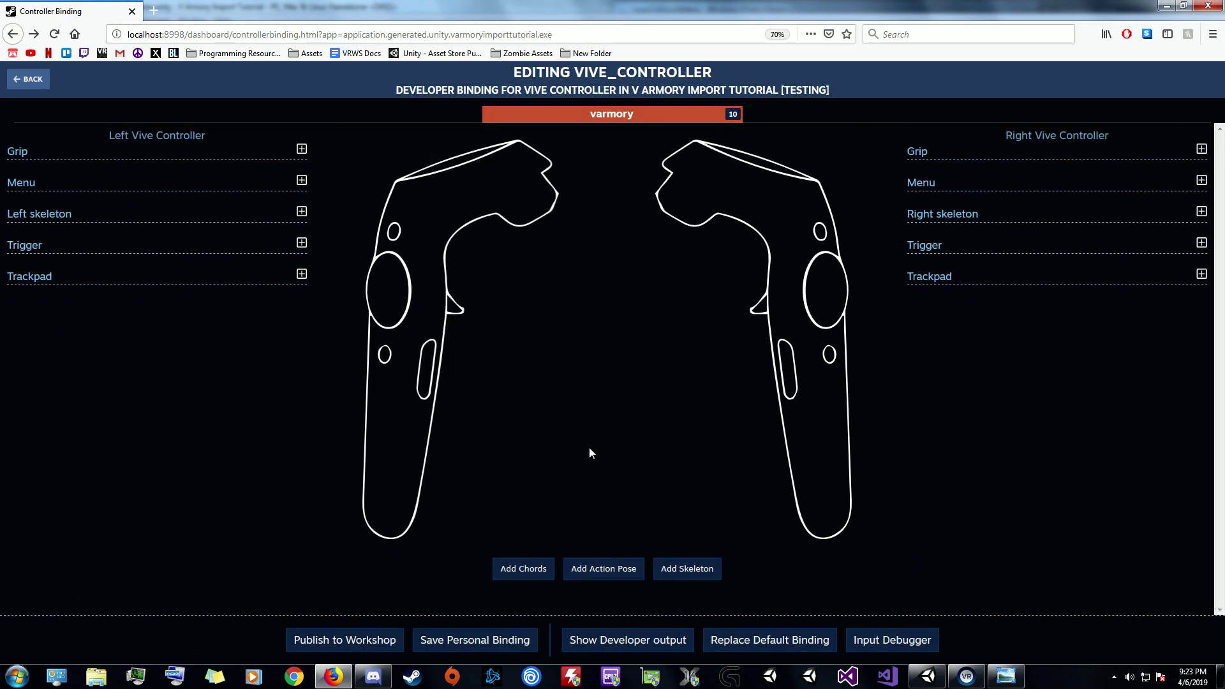
- Set the left controller's Grip and Menu inputs as buttons, assigning their clicks to the grip and menu actions respectively
click(301, 151)
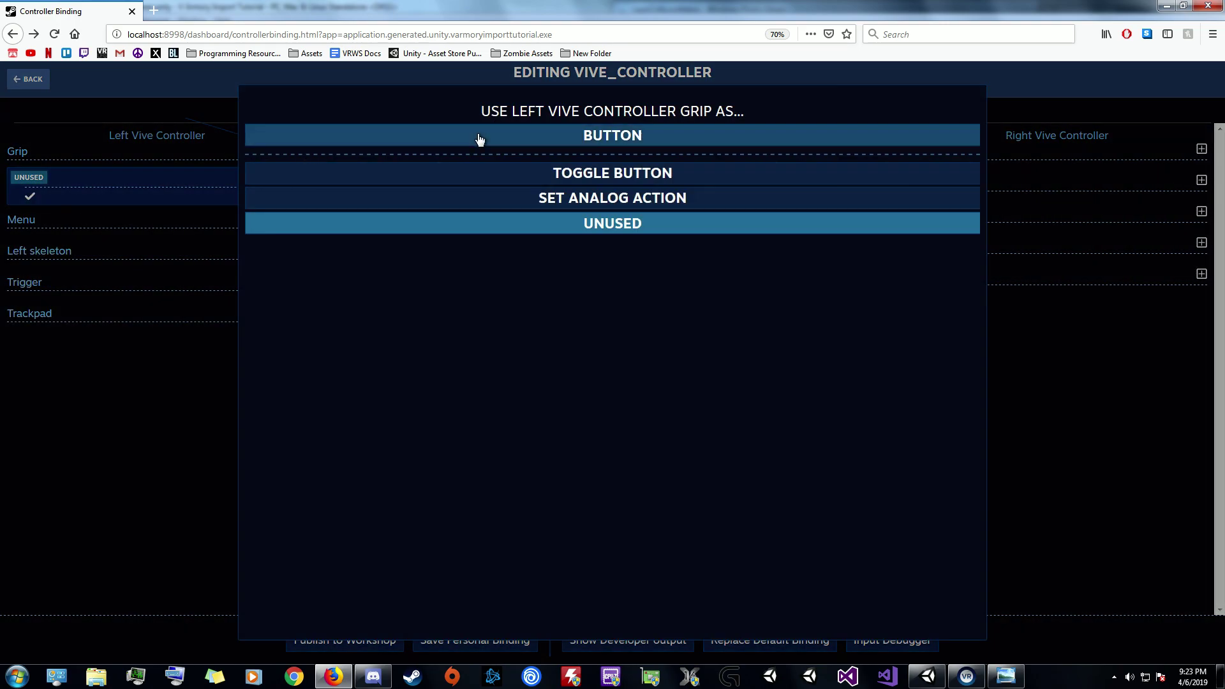
click(479, 137)
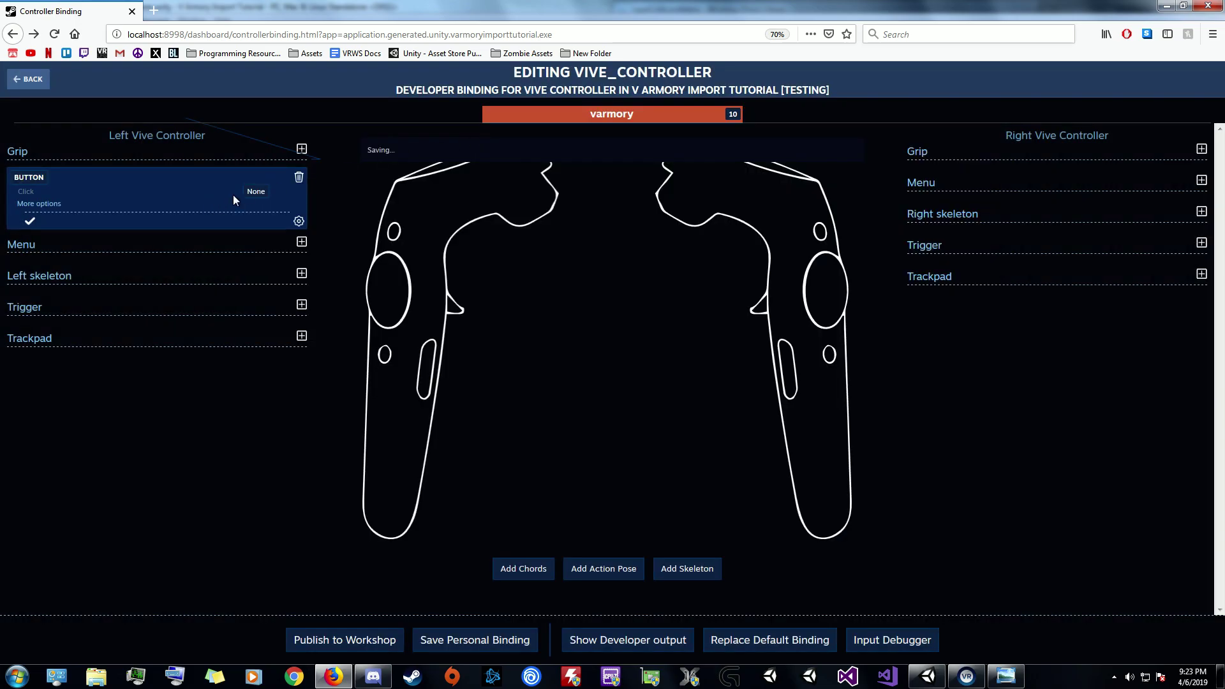
click(245, 191)
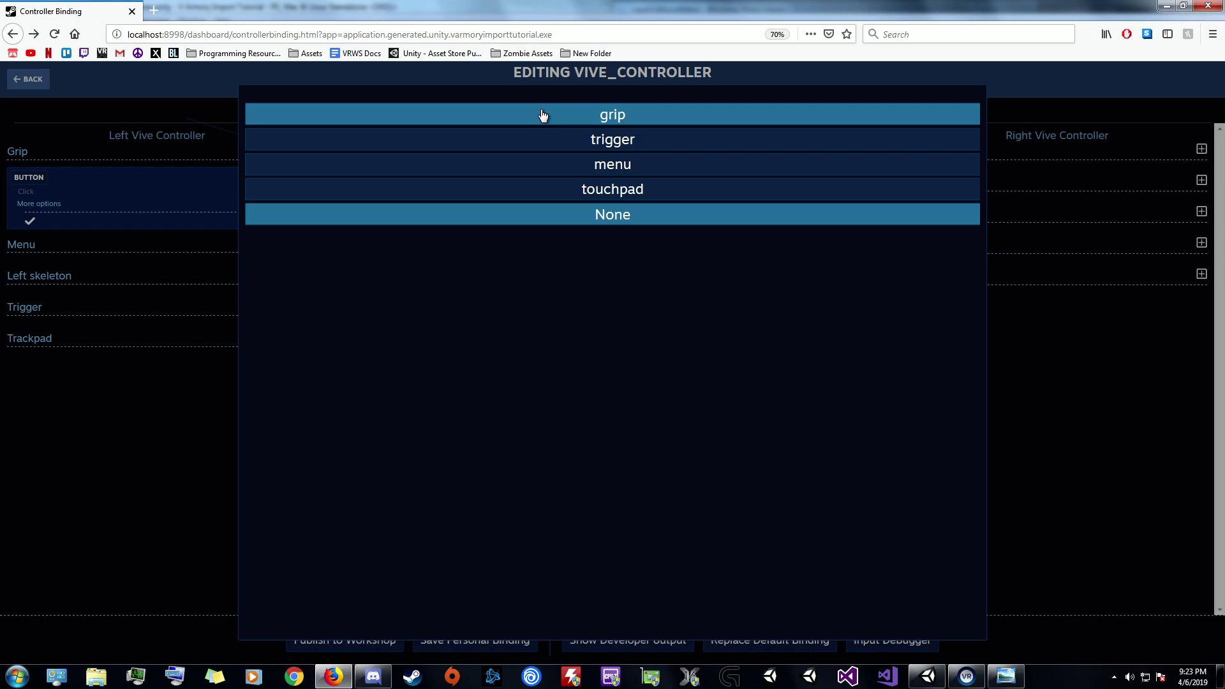
click(542, 115)
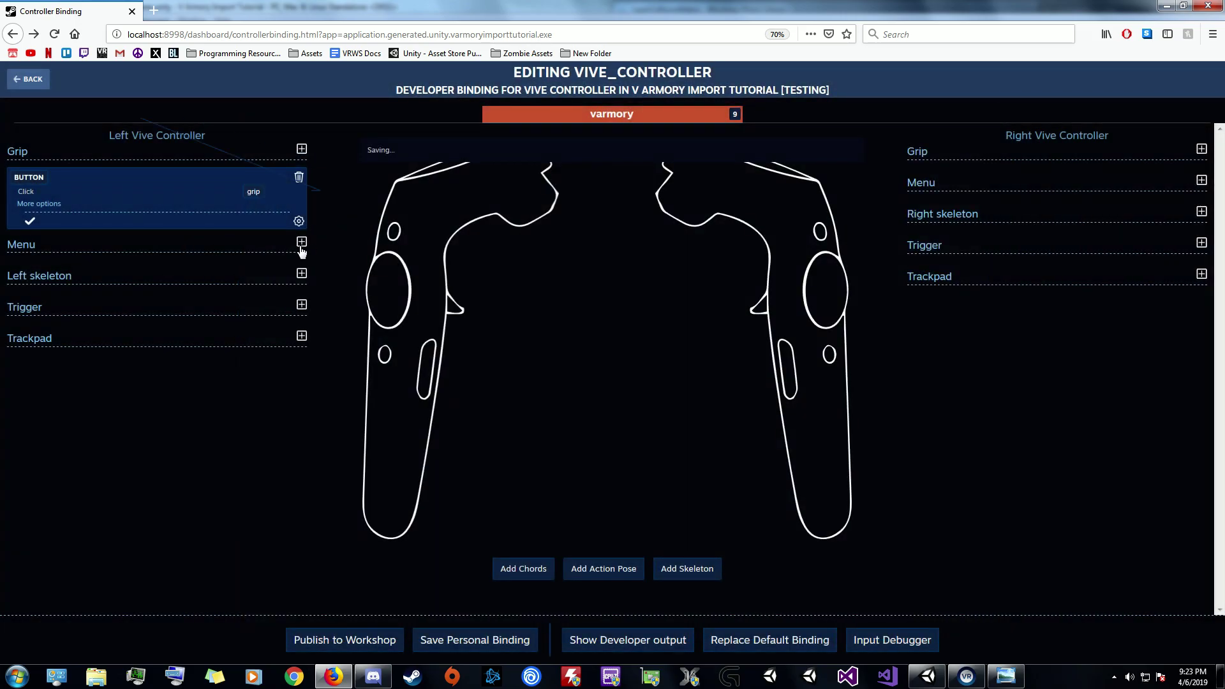
click(301, 242)
click(530, 135)
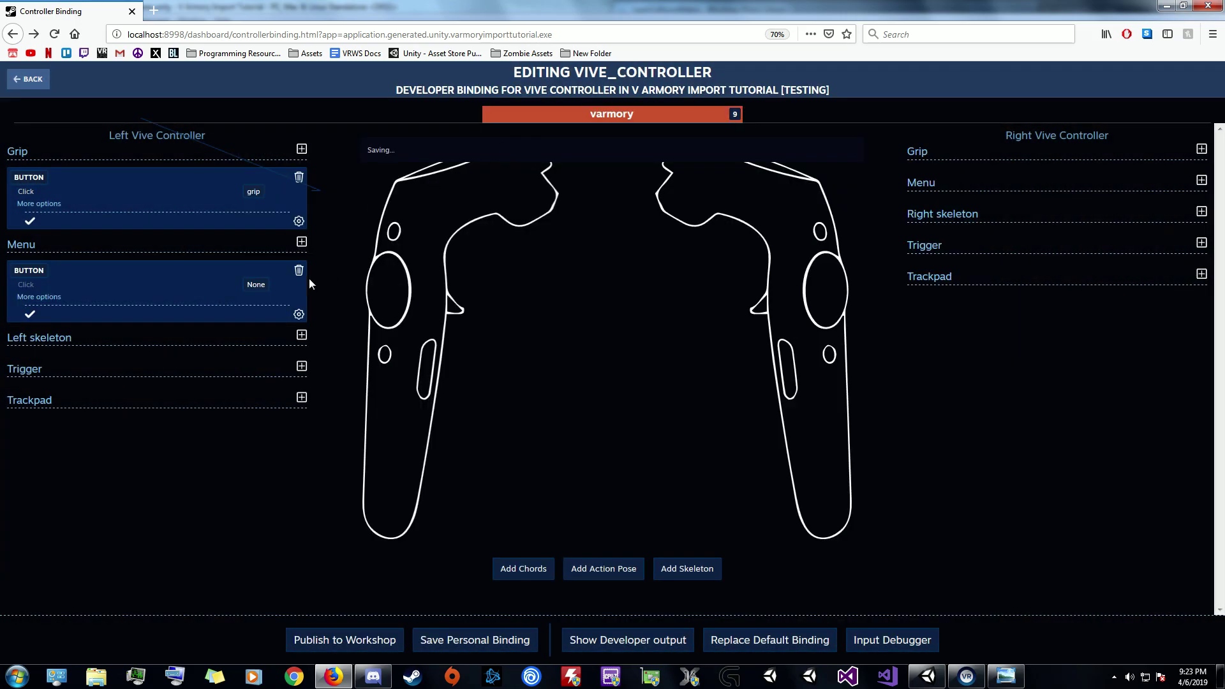
click(256, 285)
click(525, 162)
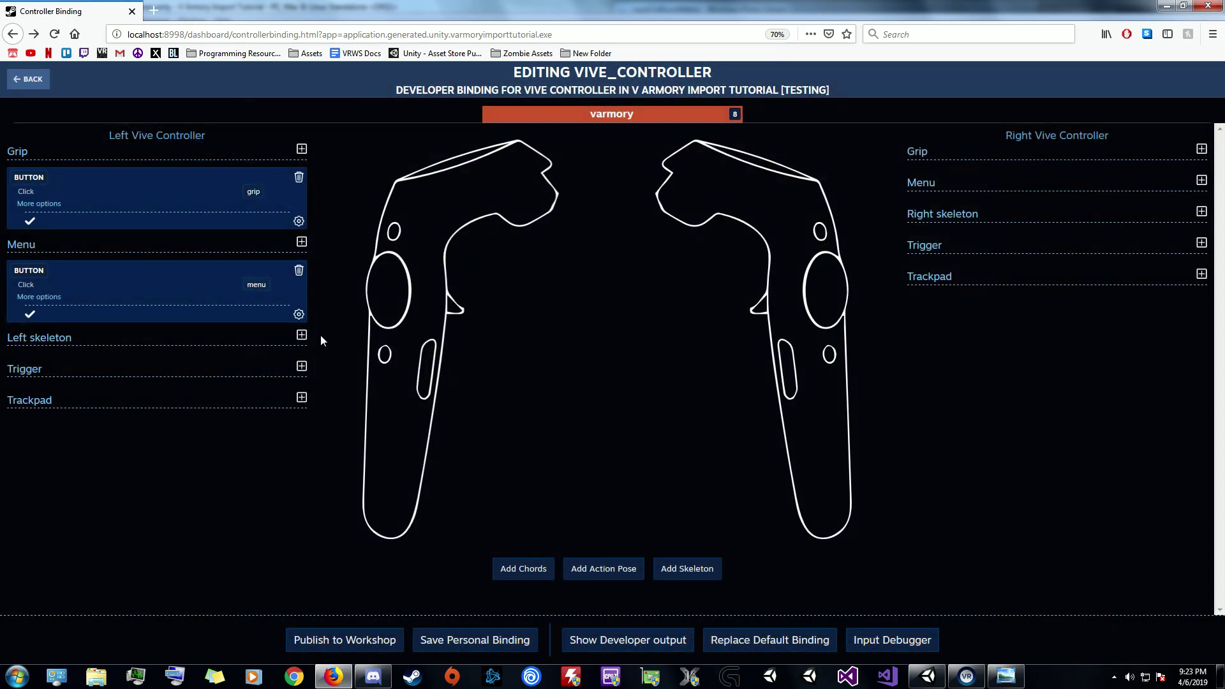
- Add an empty Left skeleton entry and use the left trigger as Trigger, with click assigned to trigger and pull to triggeraxis
click(302, 335)
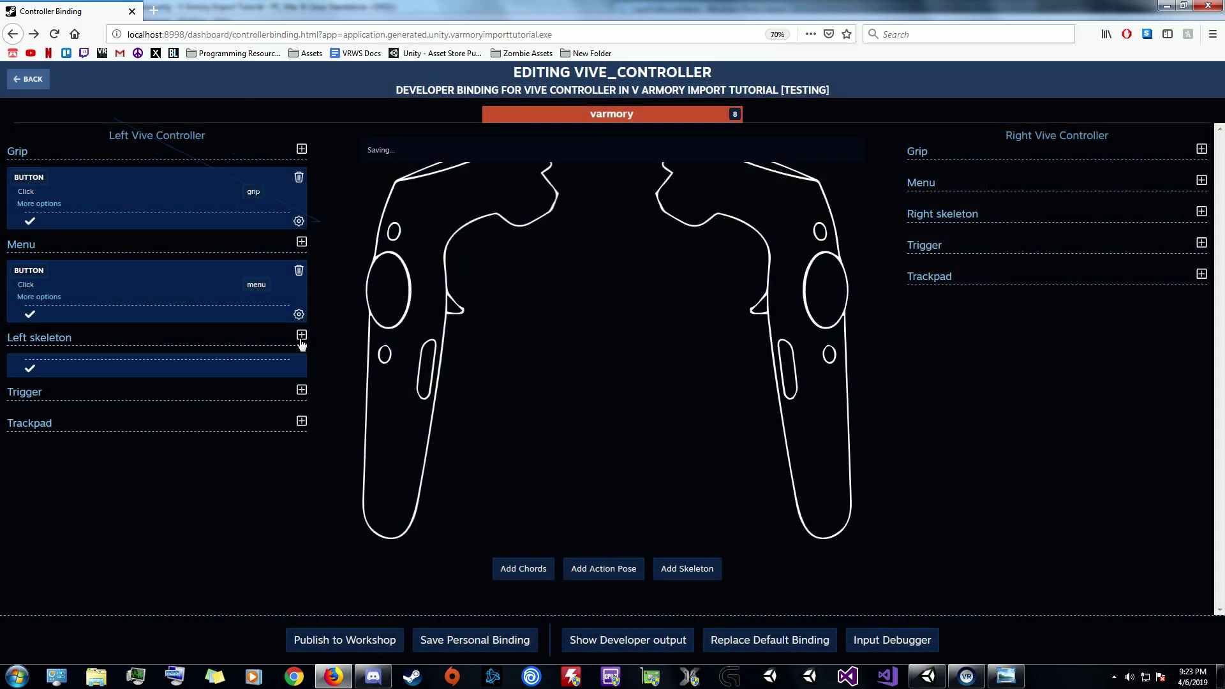
click(301, 390)
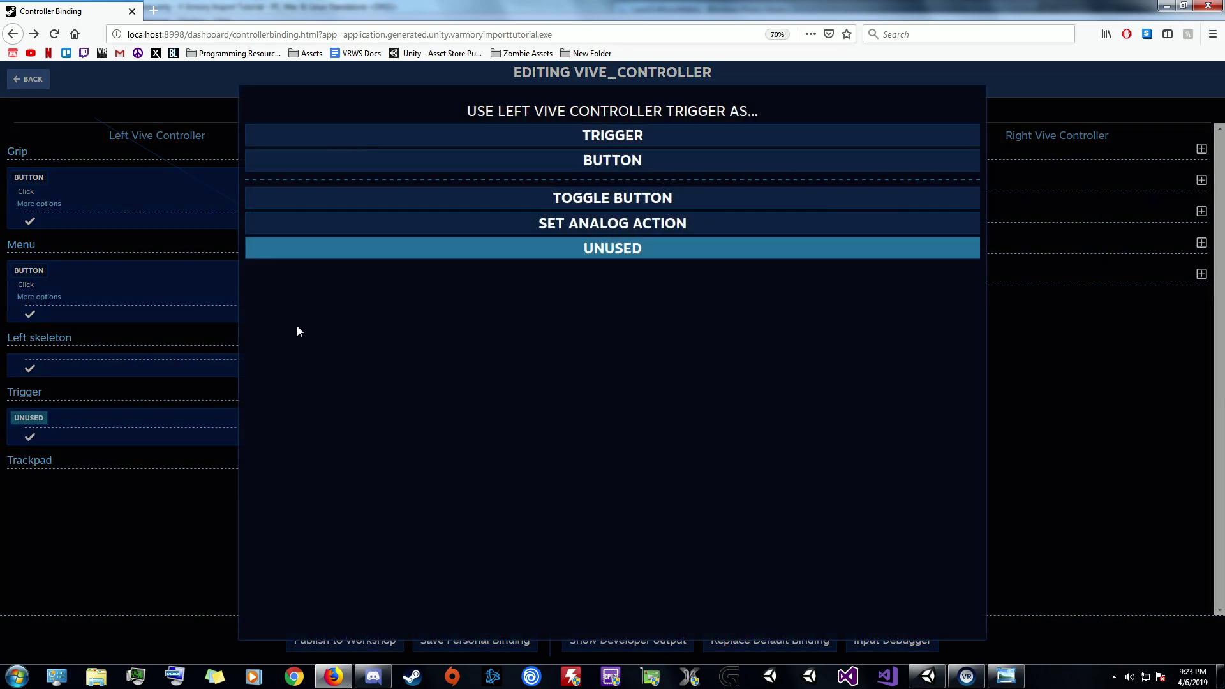
click(535, 136)
click(256, 432)
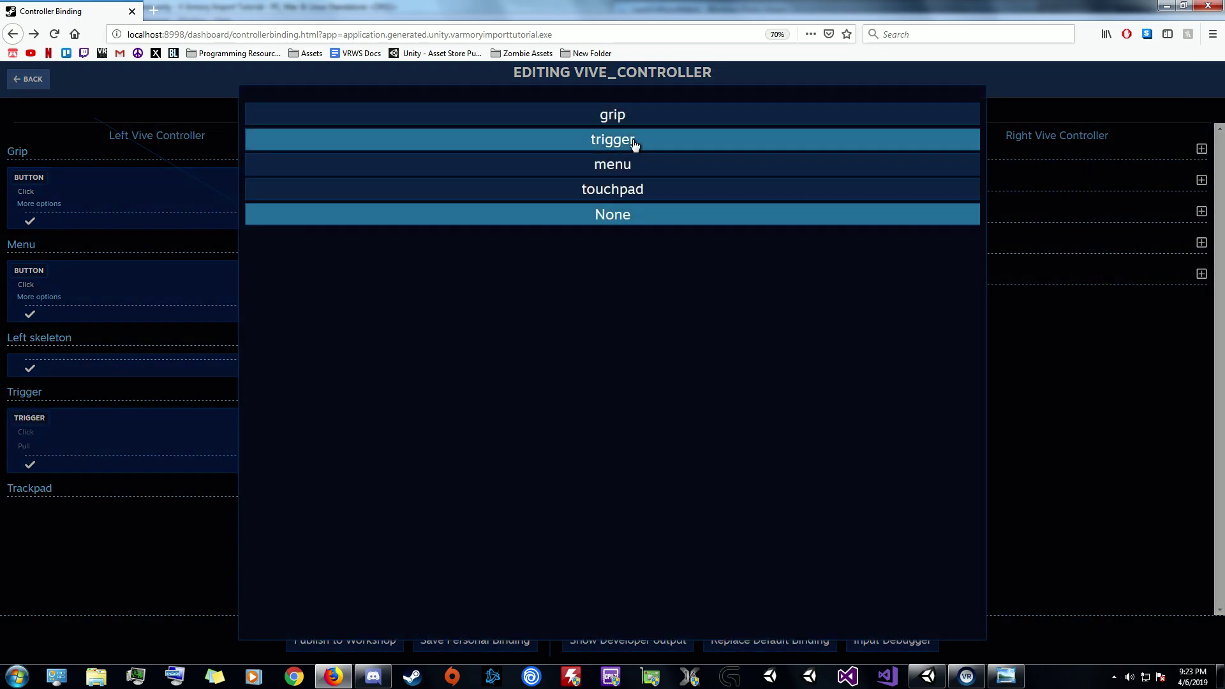
click(634, 139)
click(256, 446)
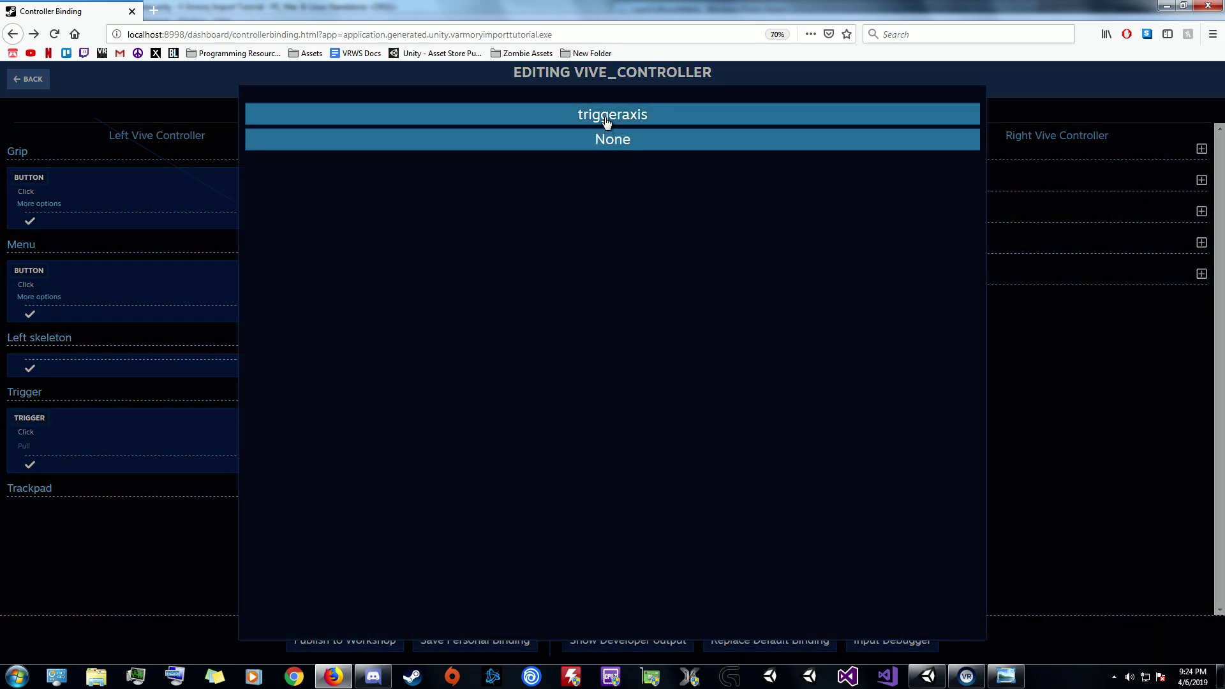
click(606, 115)
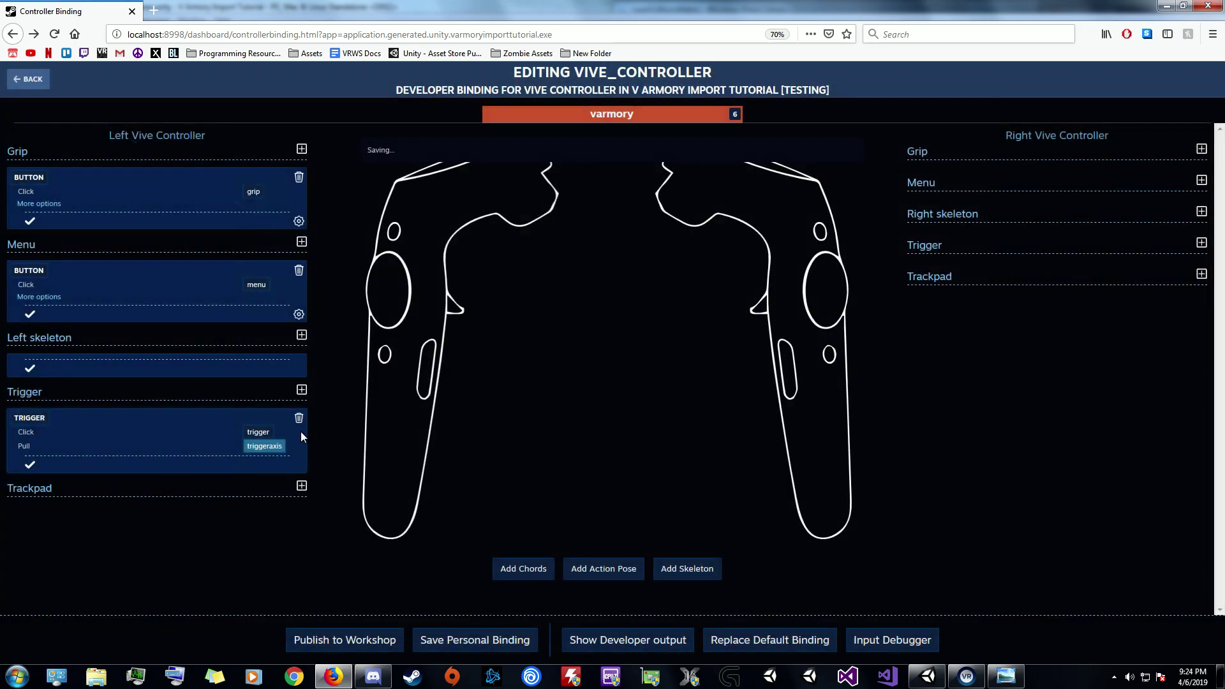
- Use the left controller's trackpad as Trackpad, with click assigned to touchpad and position to touchpadaxis
click(302, 487)
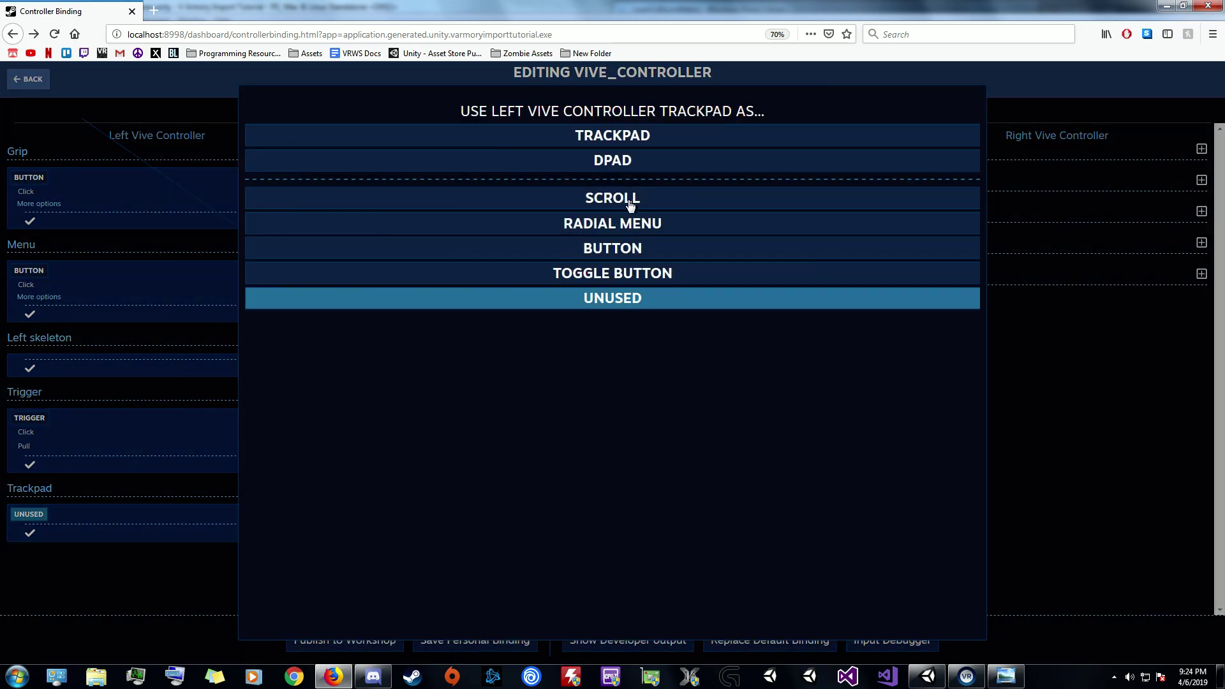
click(631, 137)
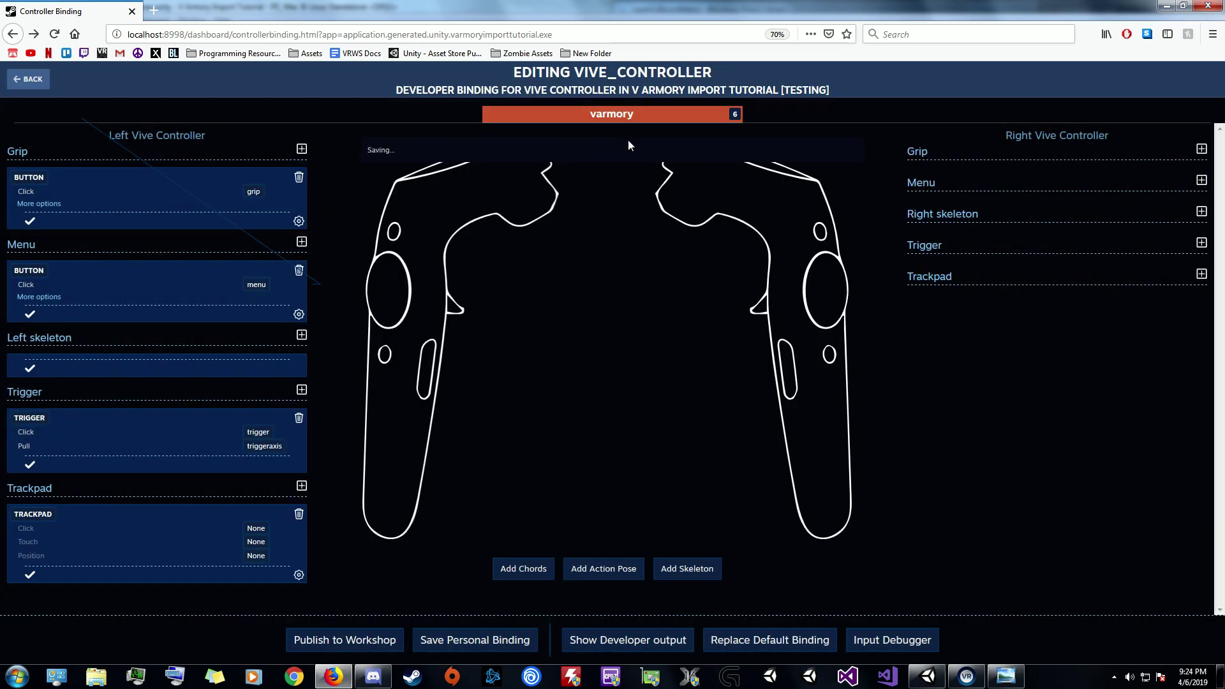
click(265, 529)
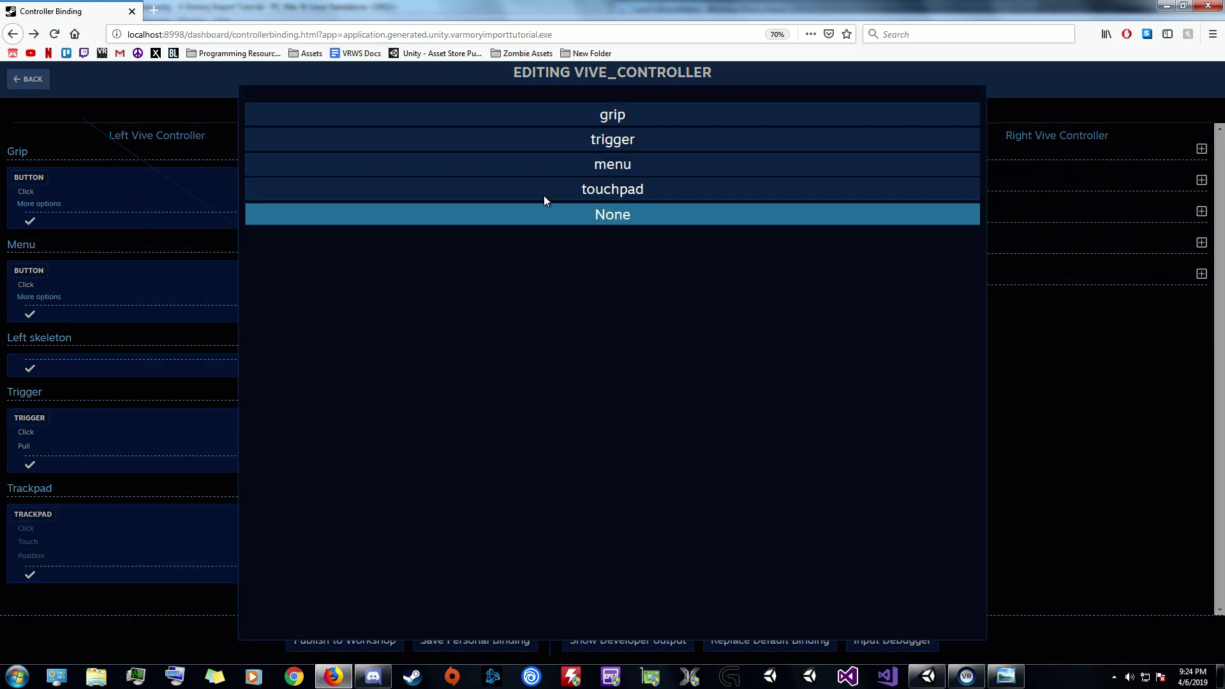
click(604, 191)
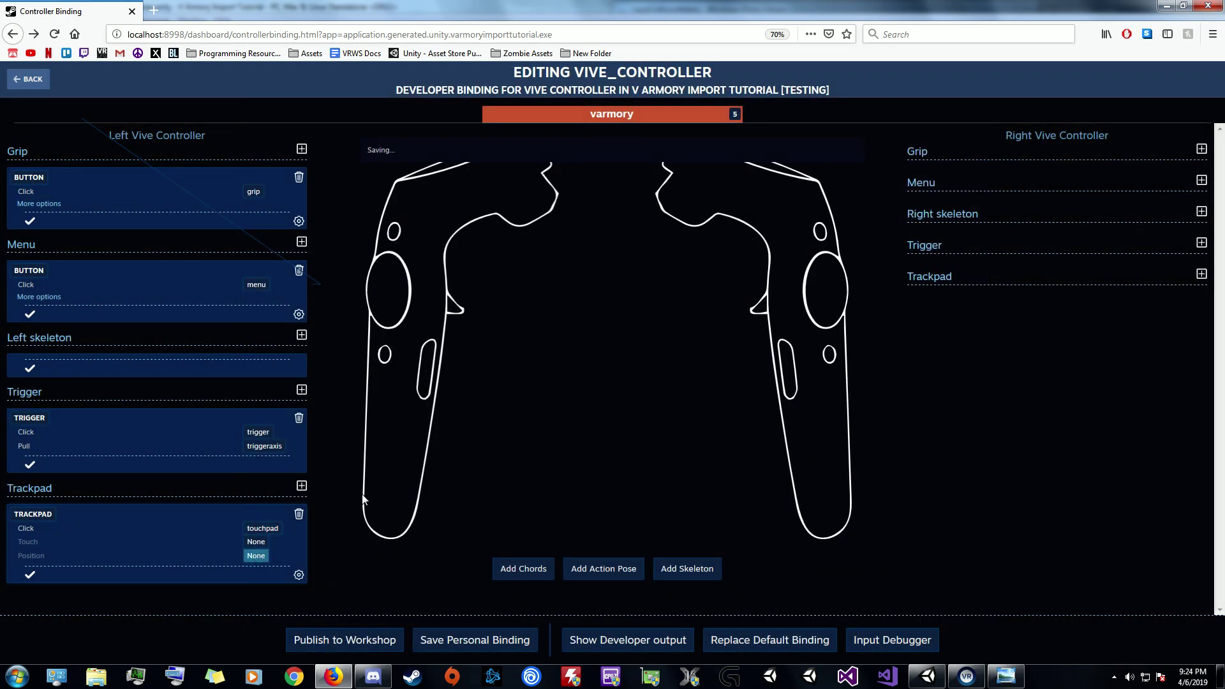
click(256, 556)
click(629, 114)
- Confirm the left controller's Grip, Menu, Left skeleton, Trigger and Trackpad entries
click(31, 219)
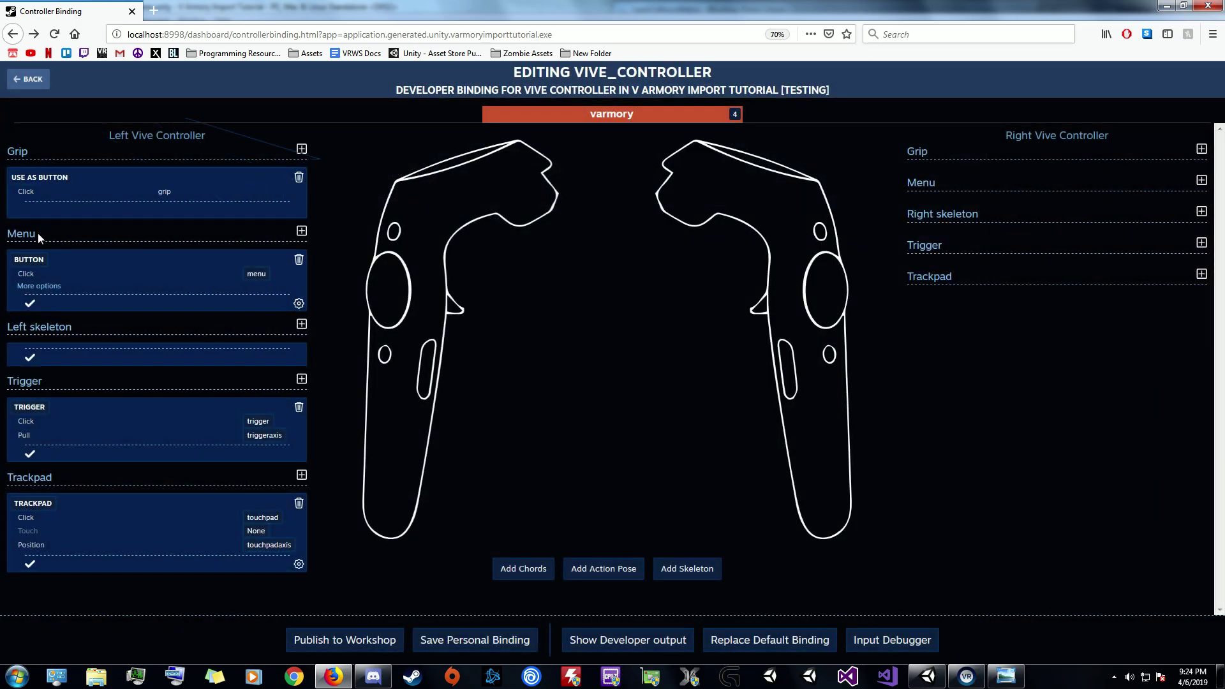
click(30, 304)
click(30, 347)
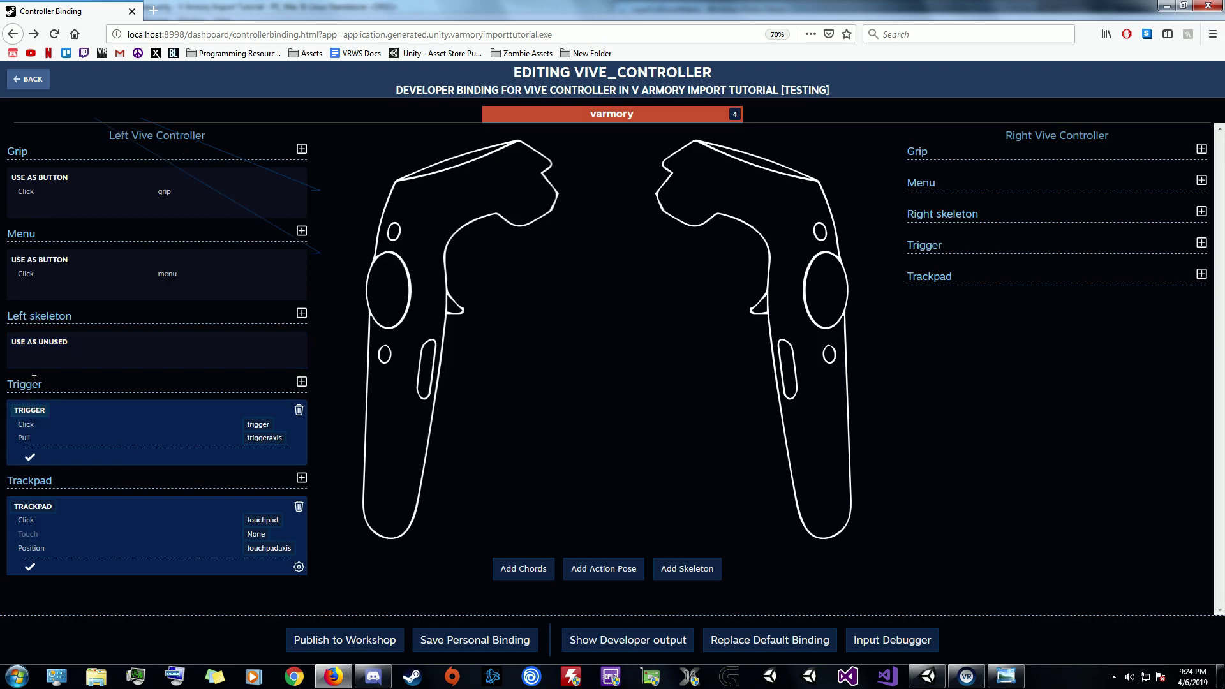
click(29, 457)
click(30, 567)
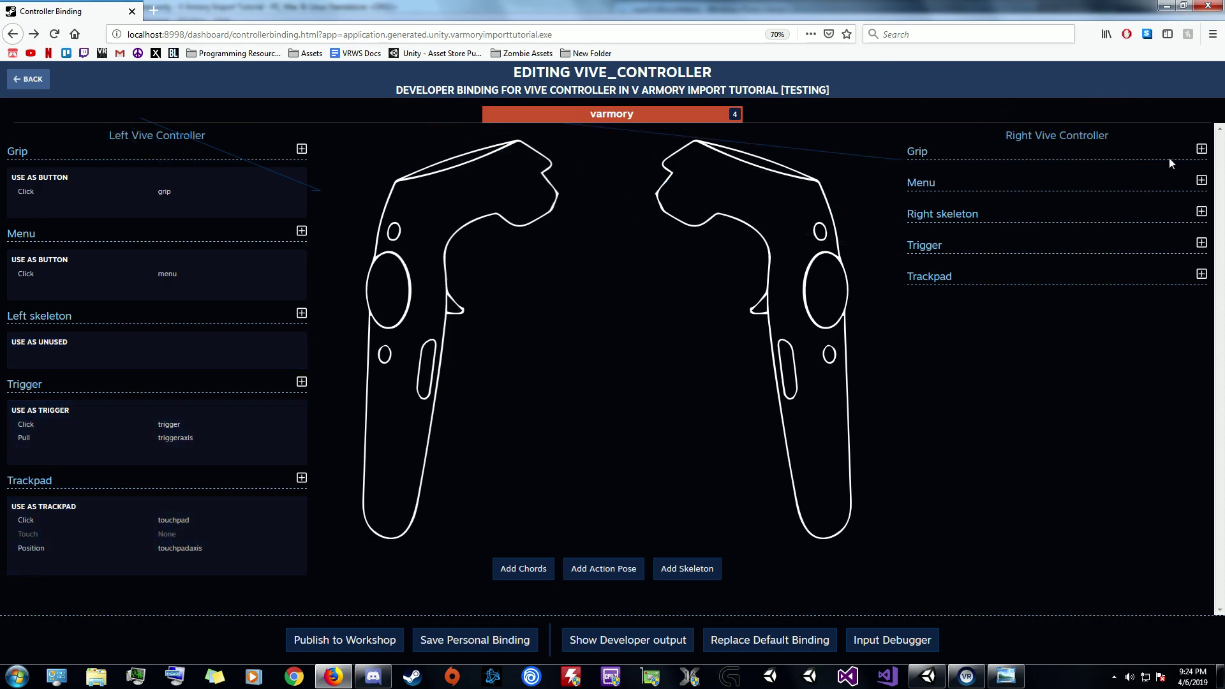
- Set the right controller's Grip and Menu inputs as buttons, assigning their clicks to the grip and menu actions respectively
click(1201, 149)
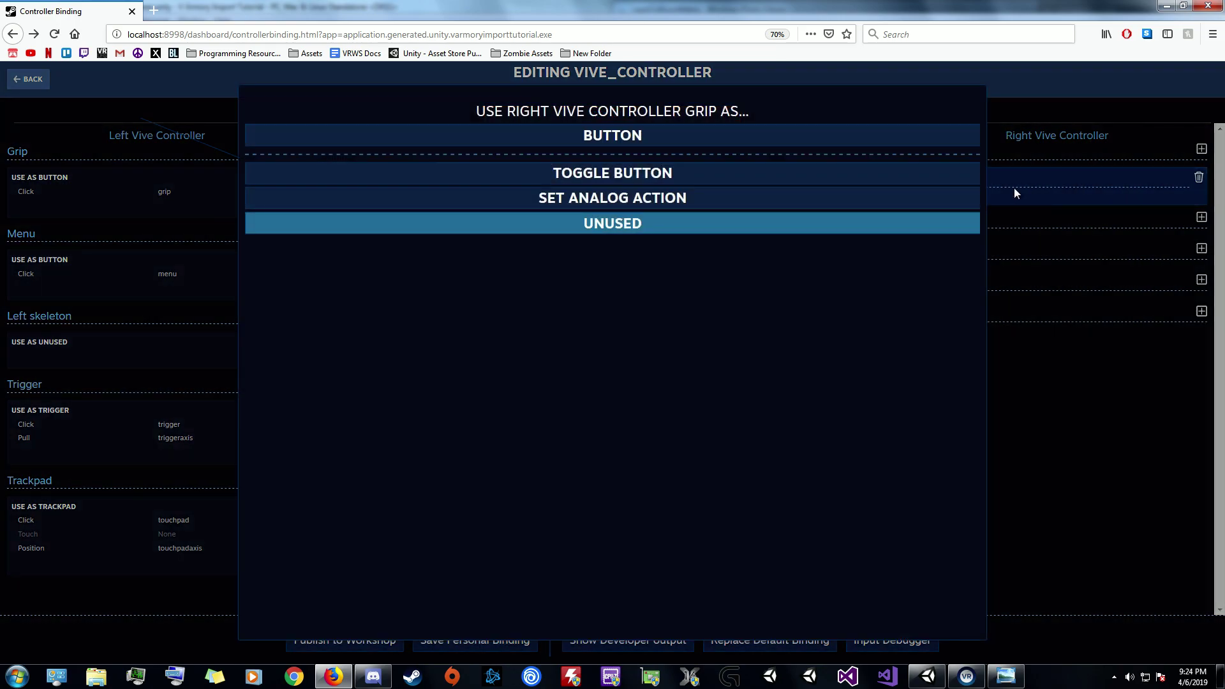
click(640, 138)
click(1155, 191)
click(612, 113)
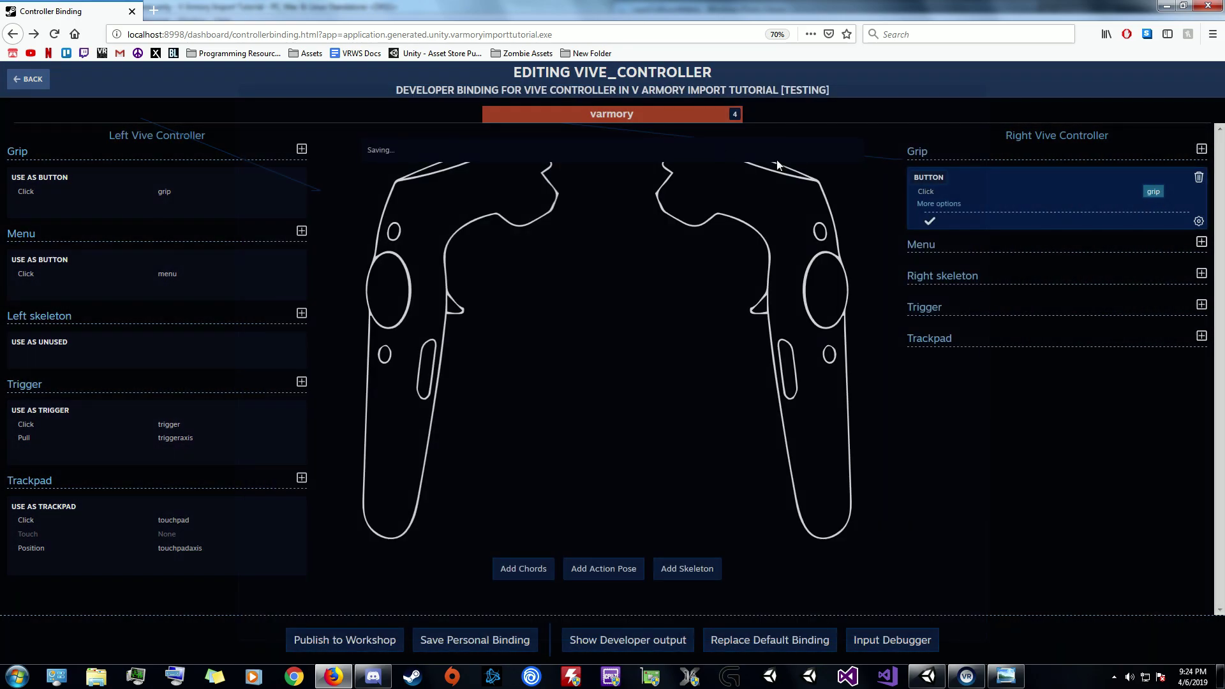
click(1200, 242)
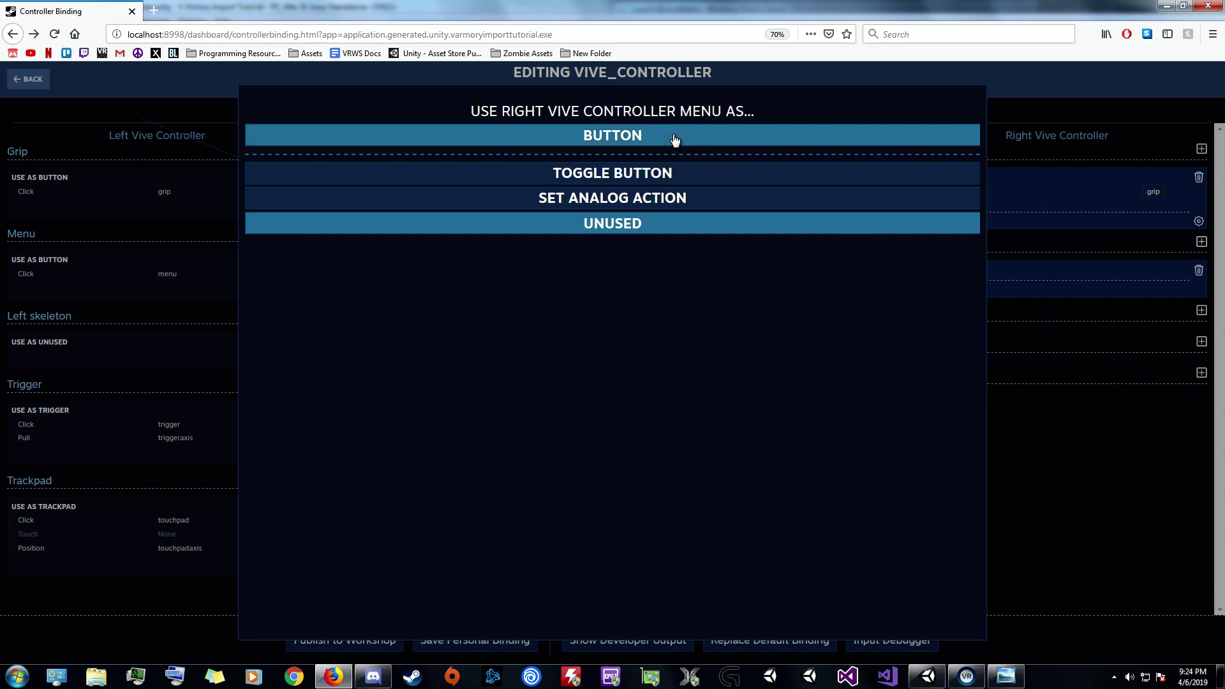
click(675, 137)
click(1157, 285)
click(607, 164)
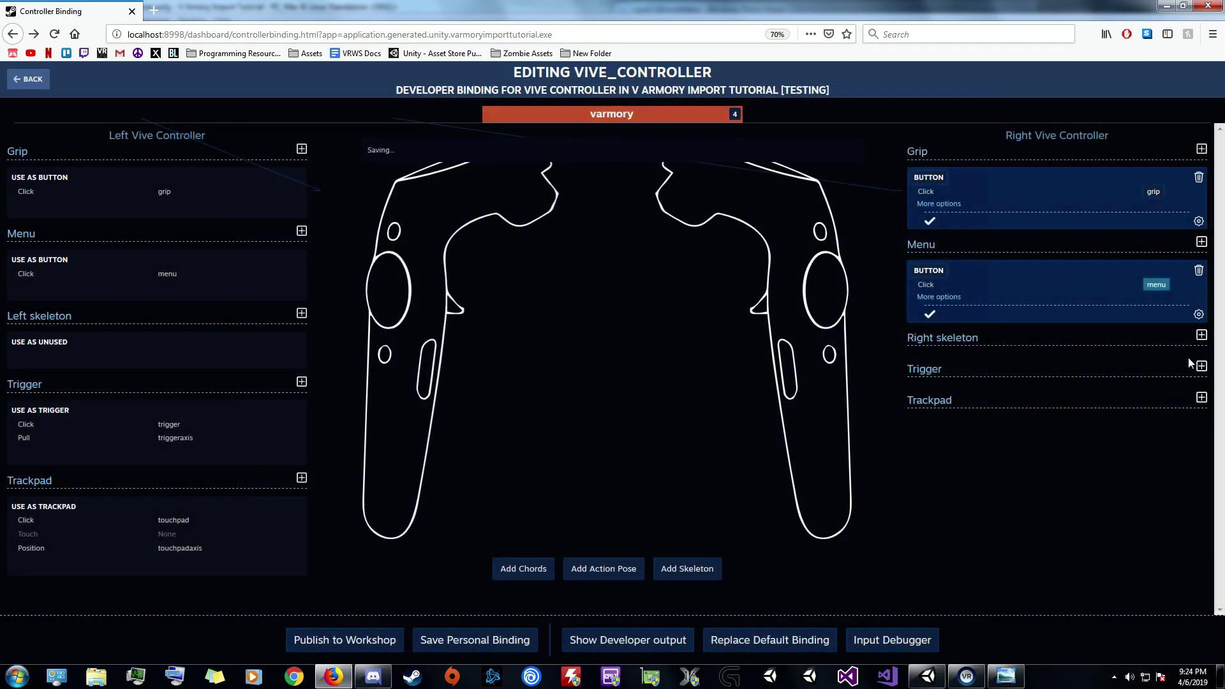
- Add an empty Right skeleton entry and use the right trigger as Trigger, with click assigned to trigger and pull to triggeraxis
click(1201, 336)
click(1201, 390)
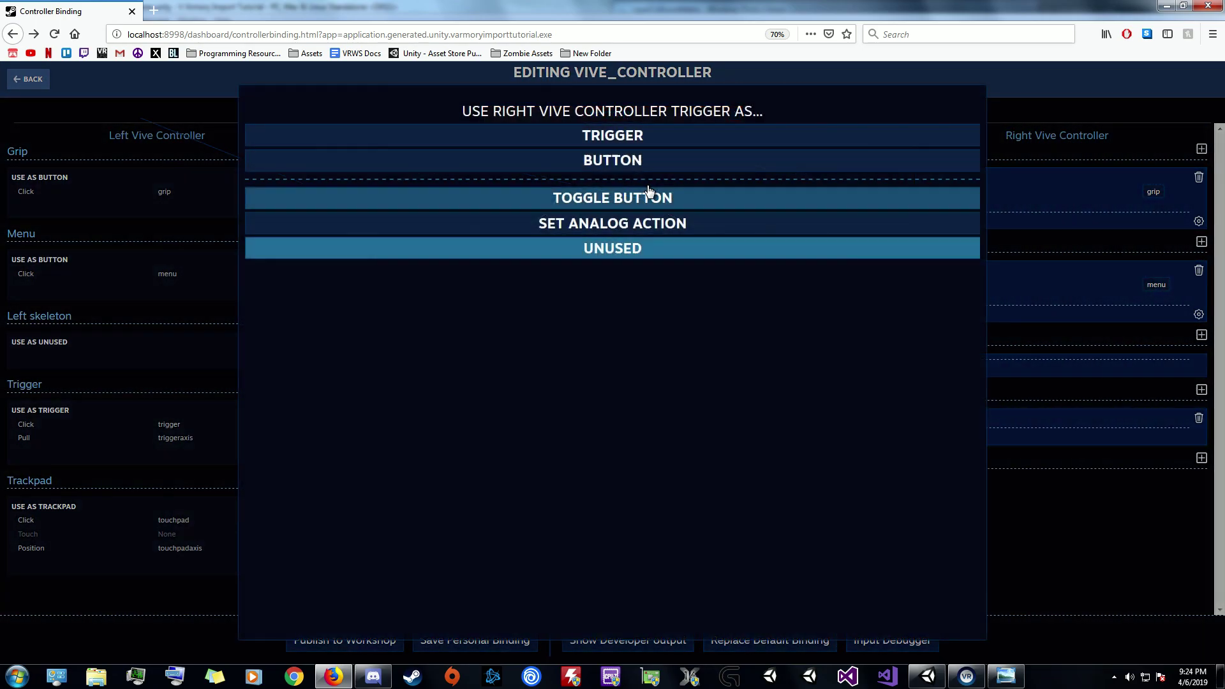
click(605, 136)
click(1156, 433)
click(636, 141)
click(1155, 446)
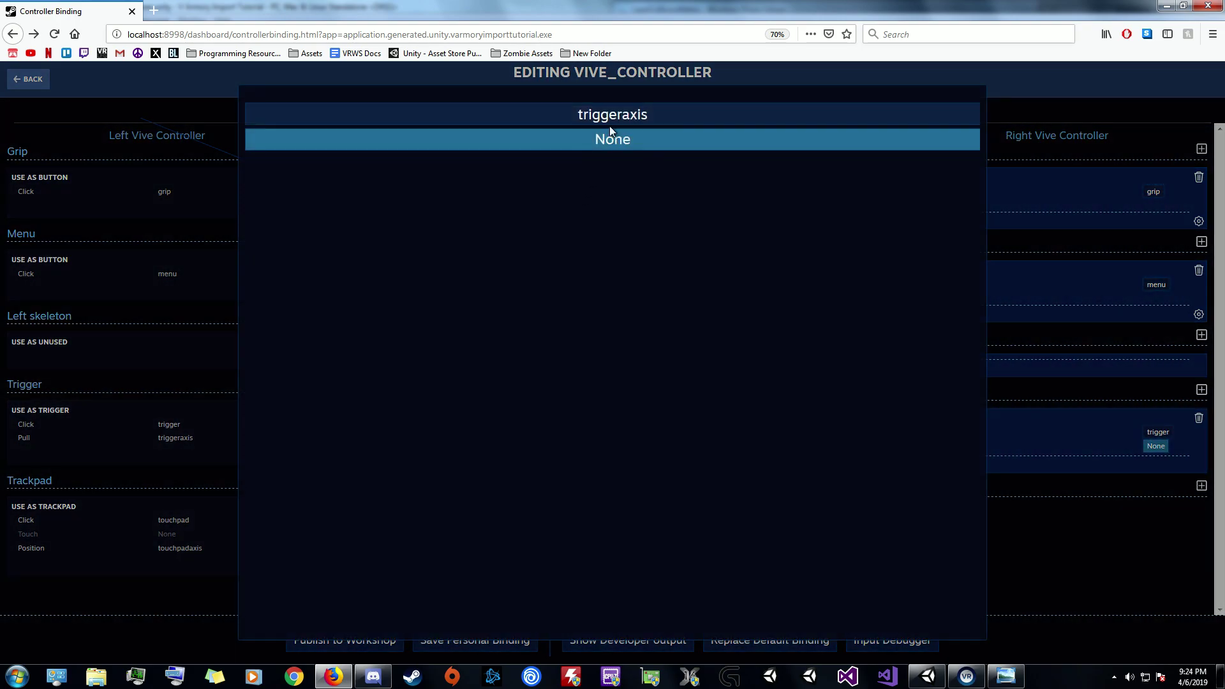
click(613, 115)
- Use the right controller's trackpad as Trackpad, with click assigned to touchpad and position to touchpadaxis
click(1201, 485)
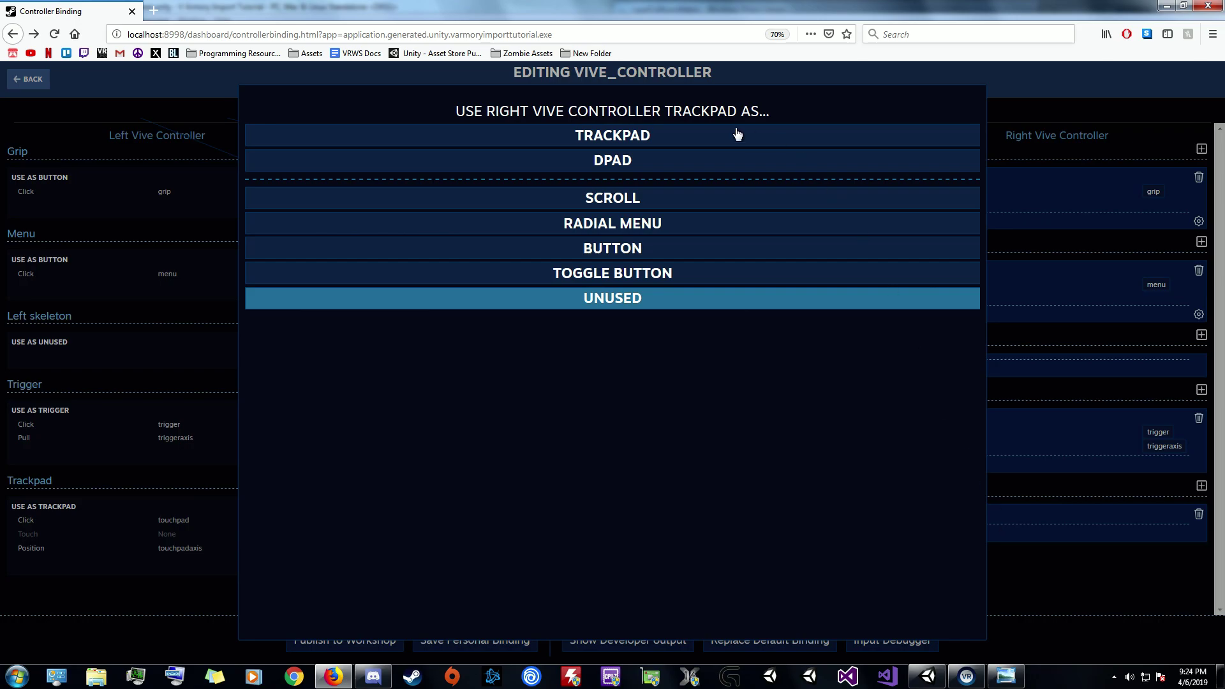
click(687, 136)
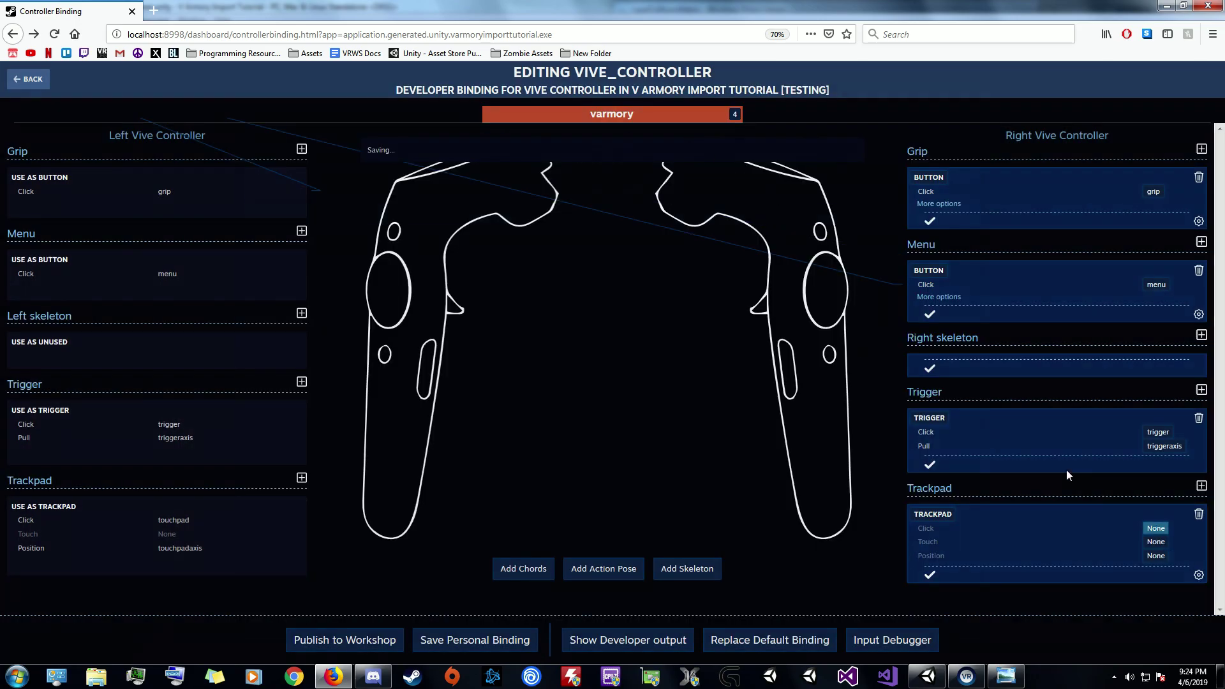
click(1156, 528)
click(583, 142)
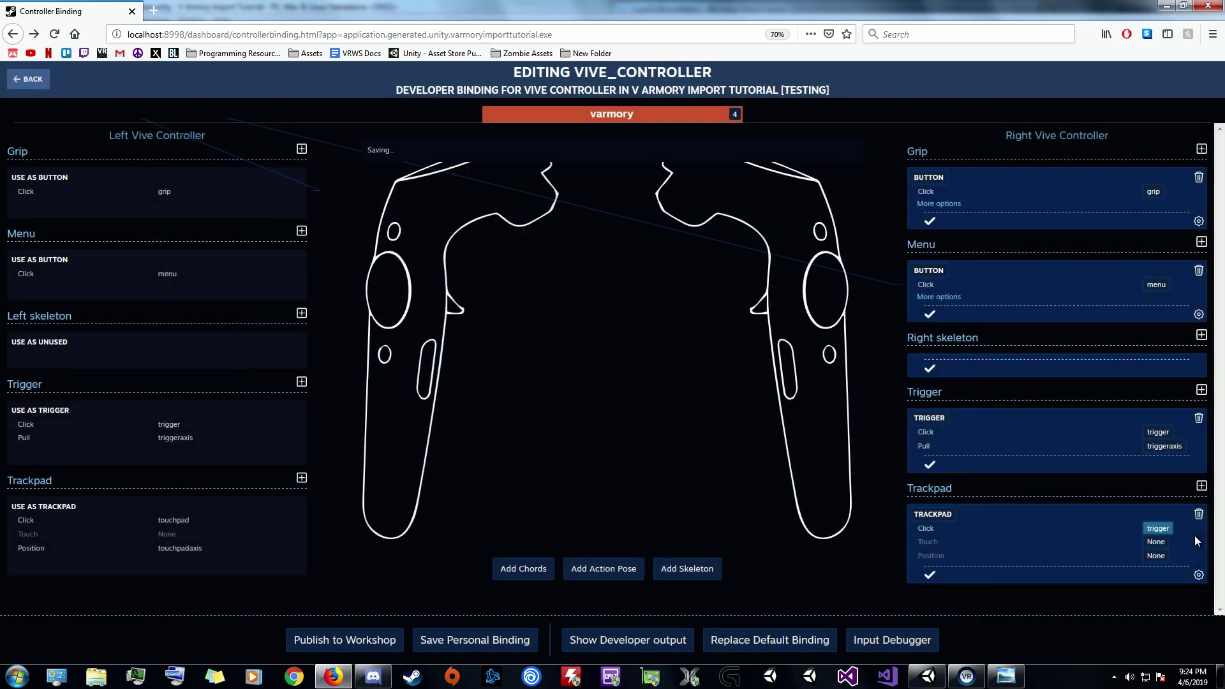
click(1158, 529)
click(612, 192)
click(1156, 556)
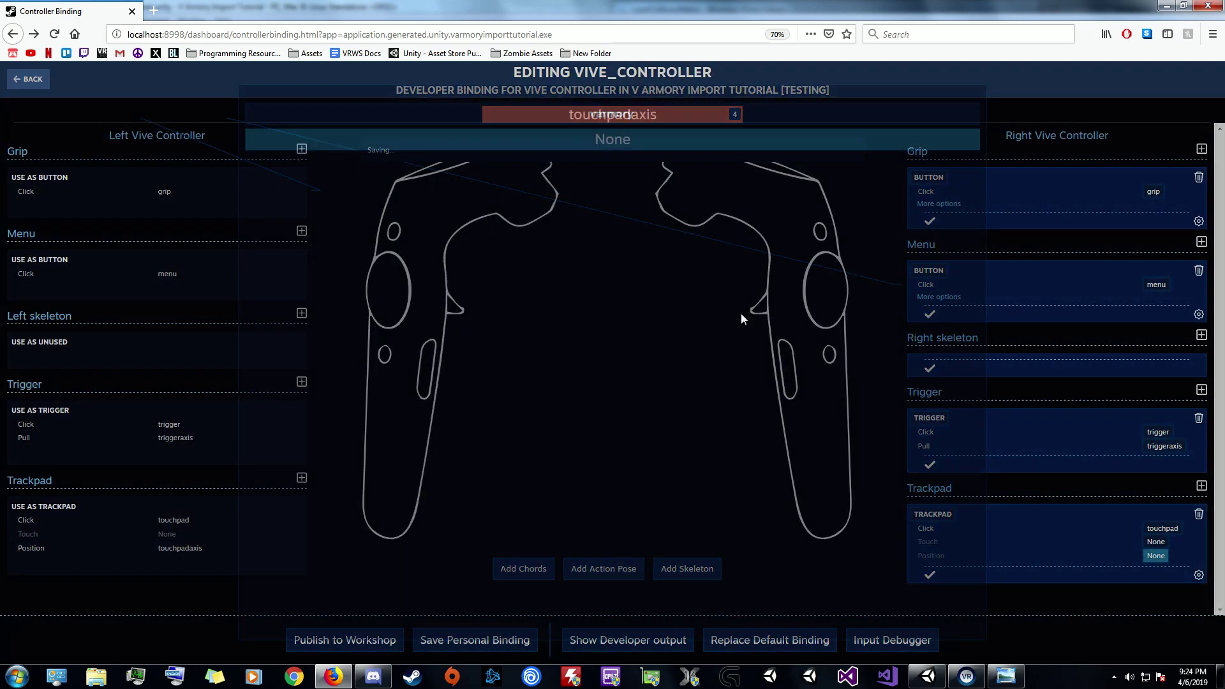
click(612, 115)
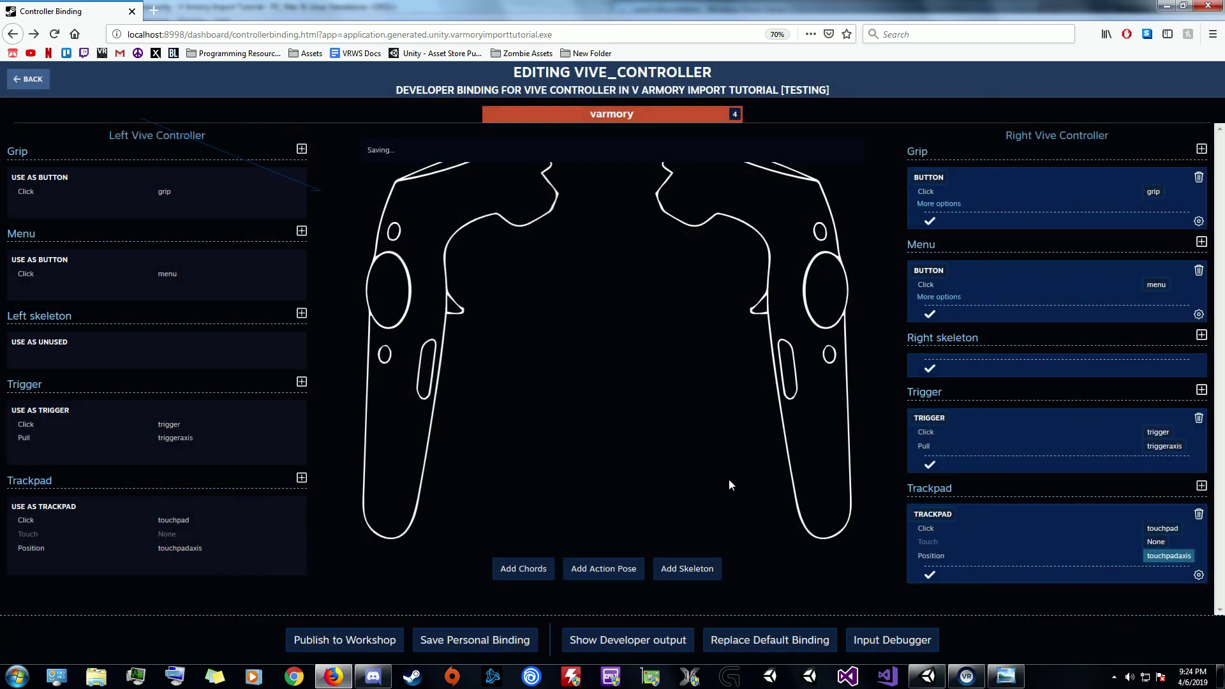
- Confirm the right controller's Grip, Menu, Right skeleton, Trigger and Trackpad entries
click(929, 221)
click(929, 303)
click(929, 345)
click(930, 457)
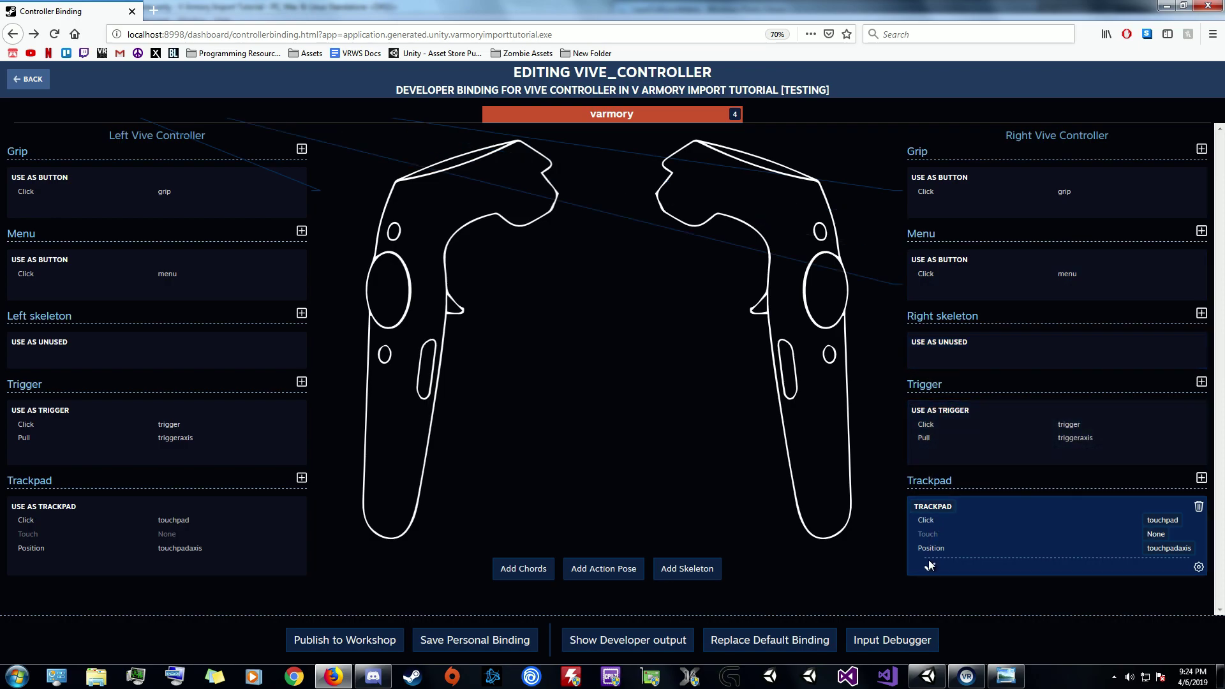
click(929, 563)
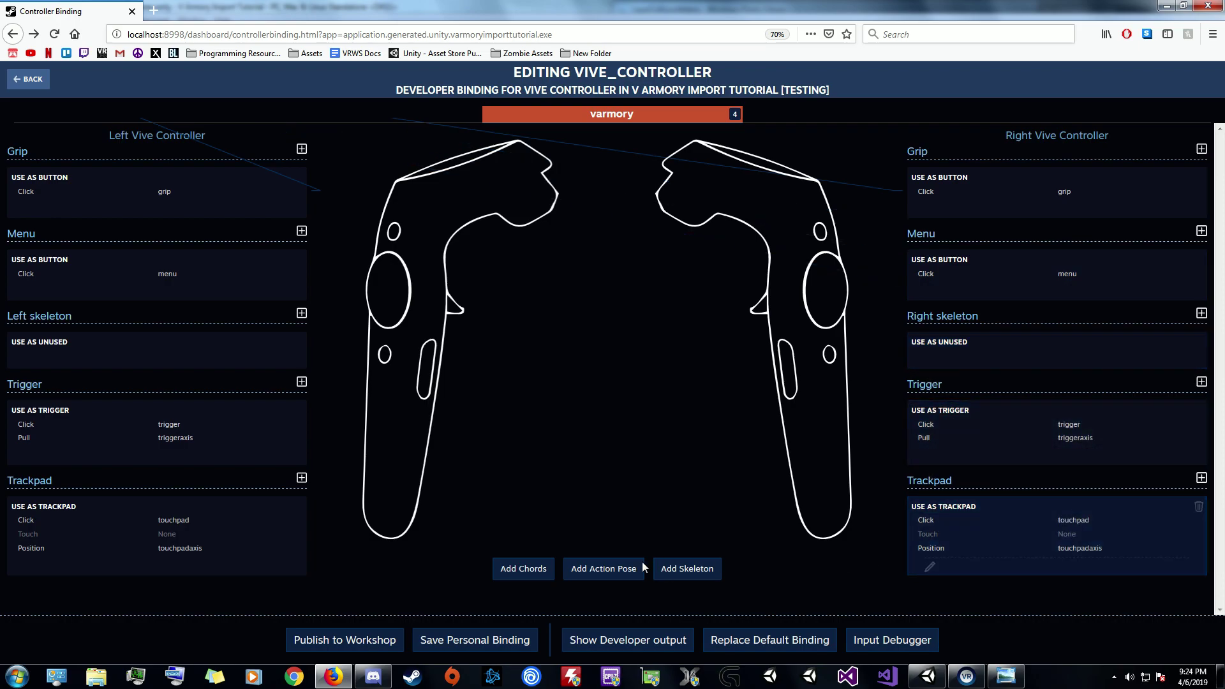
- Add action poses, binding the Left Hand Base and GDC to leftpose and the Right Hand Base and GDC to rightpose
click(594, 571)
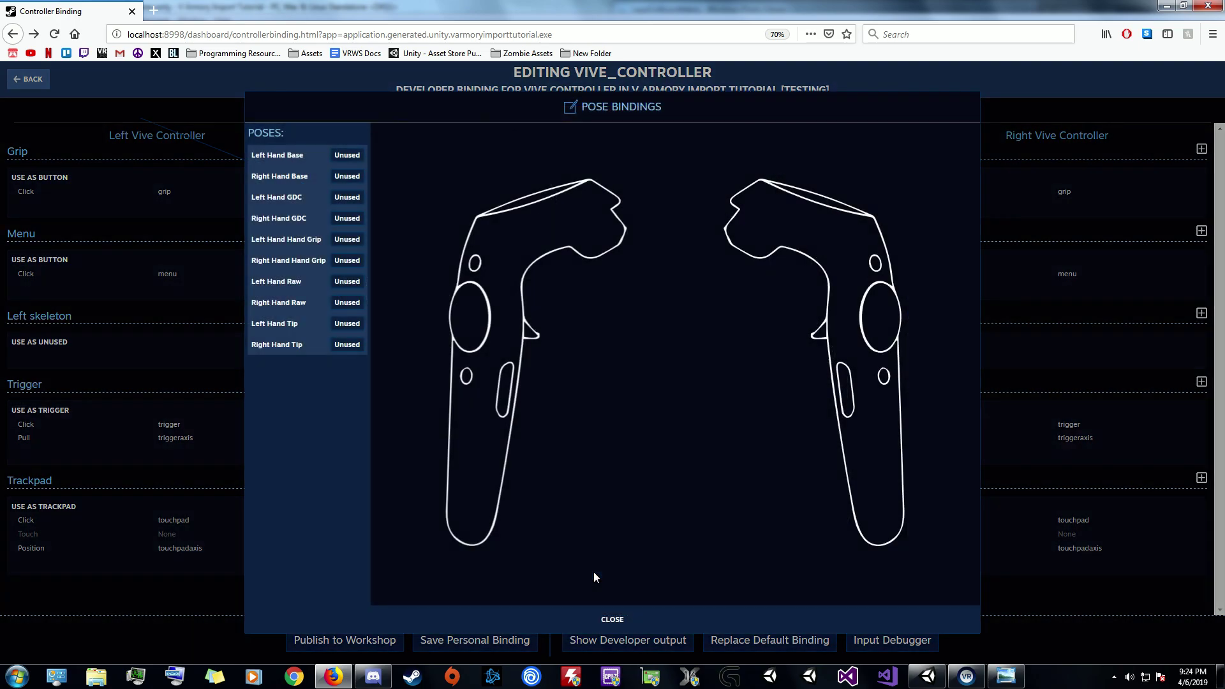
click(347, 155)
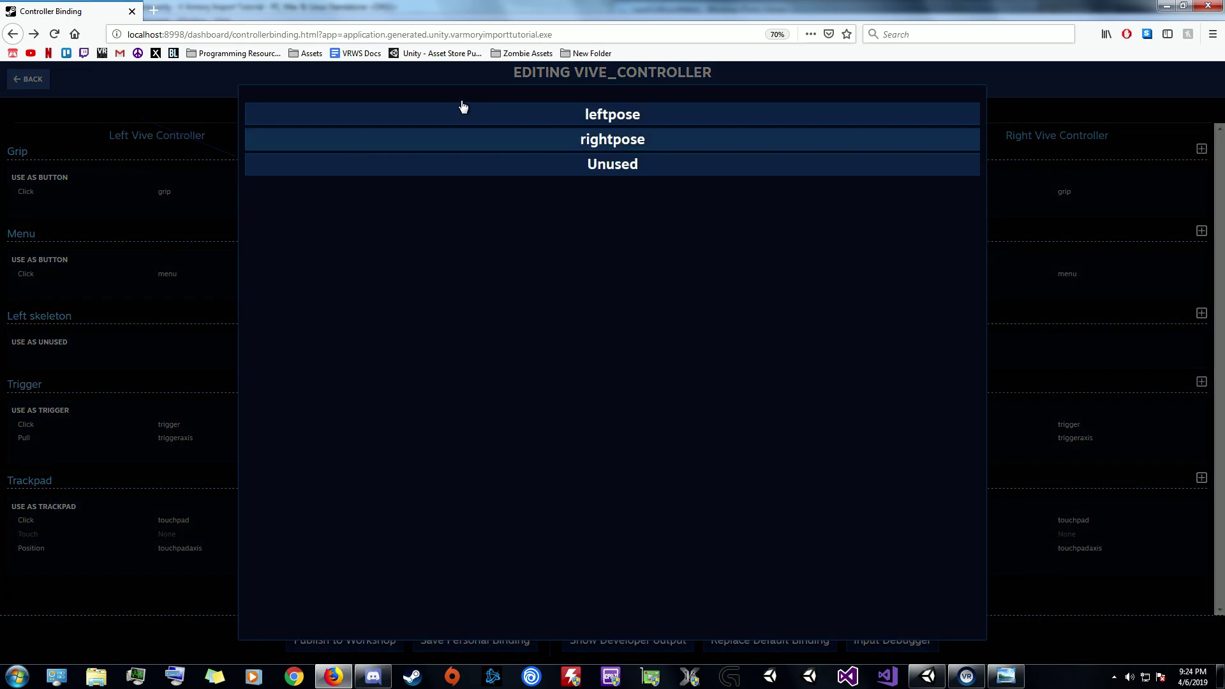
click(484, 117)
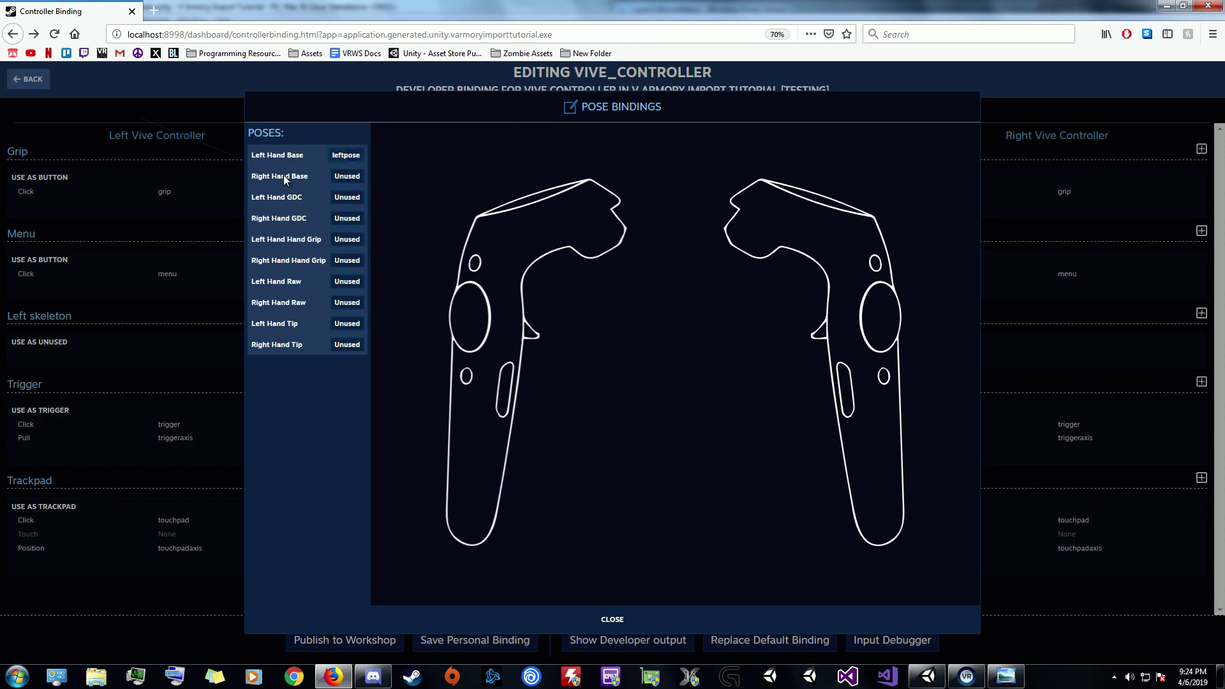
click(348, 176)
click(547, 138)
click(347, 197)
click(527, 120)
click(348, 218)
click(510, 168)
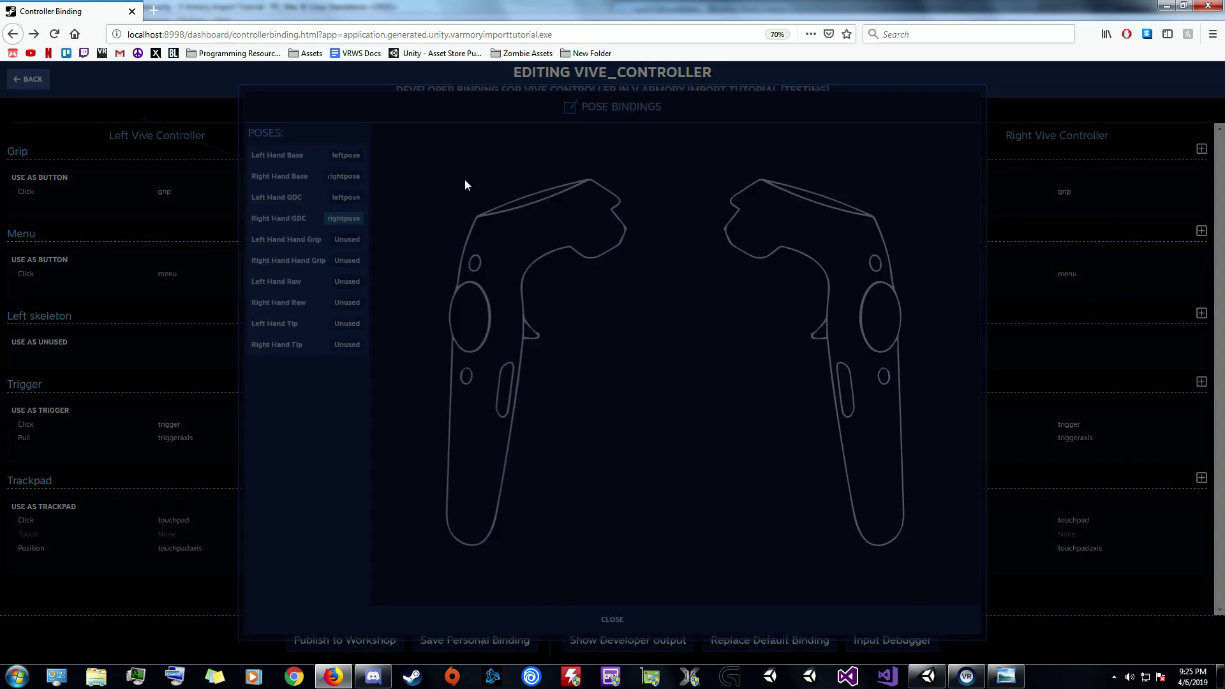
- Bind the left Hand Grip and Raw poses to leftpose and the right Hand Grip and Raw poses to rightpose
click(346, 239)
click(478, 116)
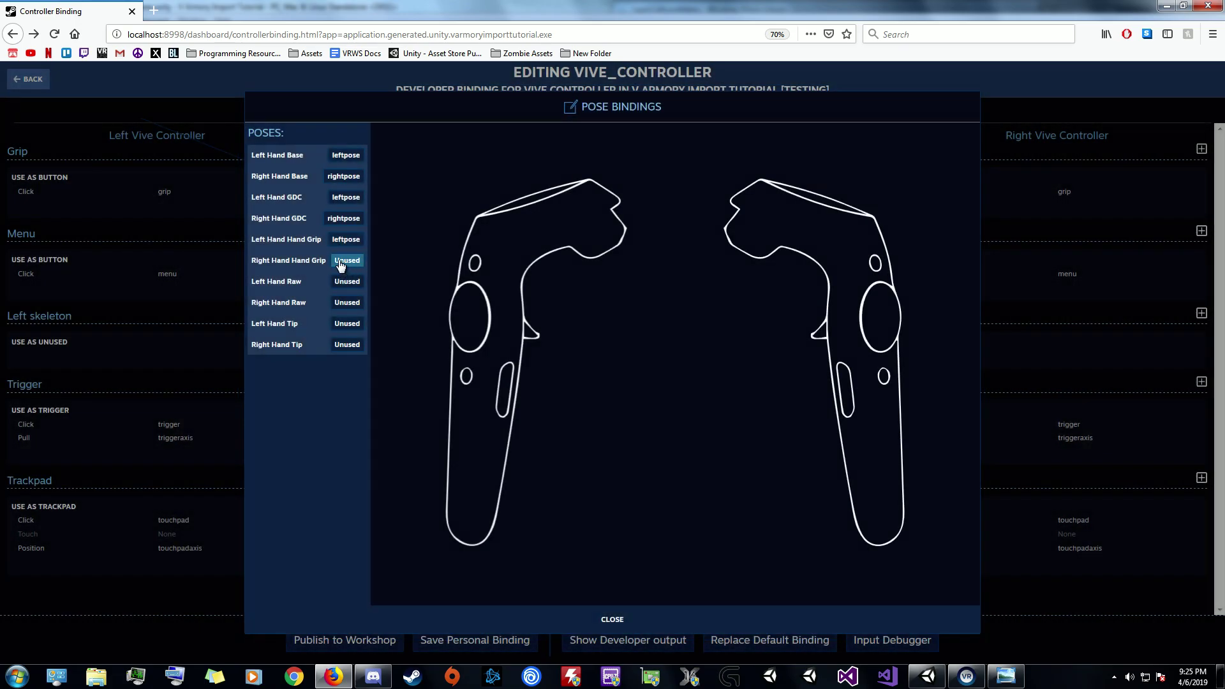
click(340, 262)
click(513, 139)
click(347, 281)
click(526, 108)
click(358, 307)
click(562, 139)
- Bind Left Hand Tip to leftpose and Right Hand Tip to rightpose, and close the pose bindings
click(354, 323)
click(503, 113)
click(355, 345)
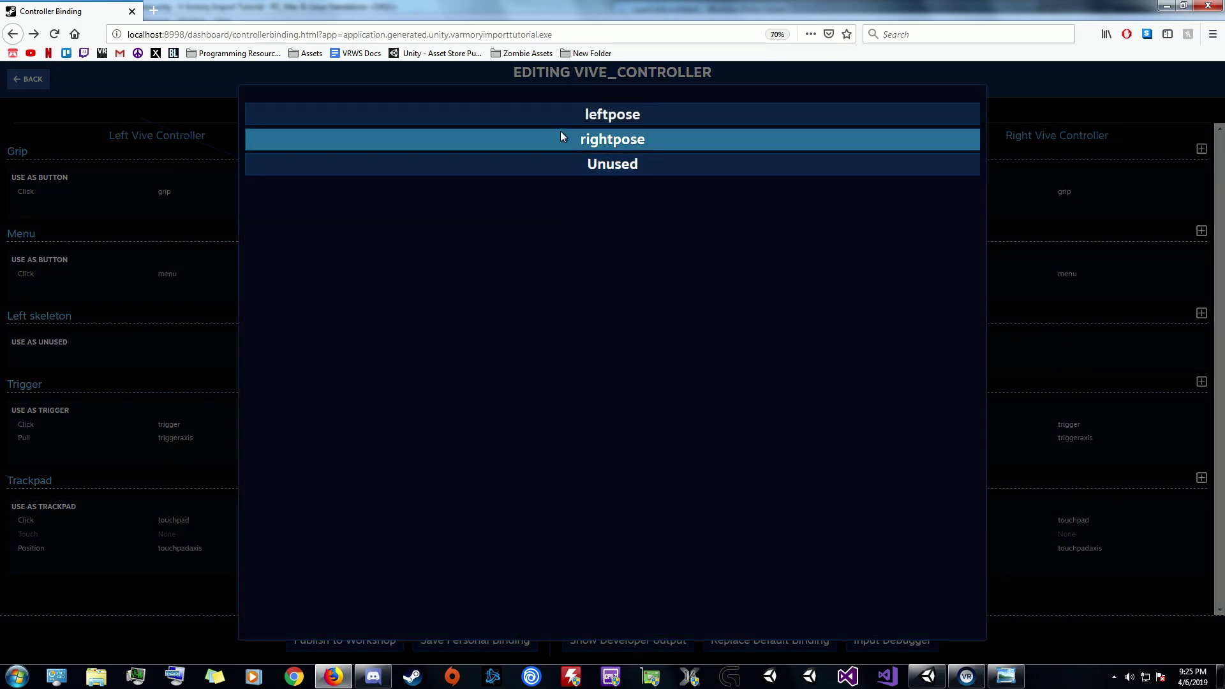
click(560, 134)
click(621, 619)
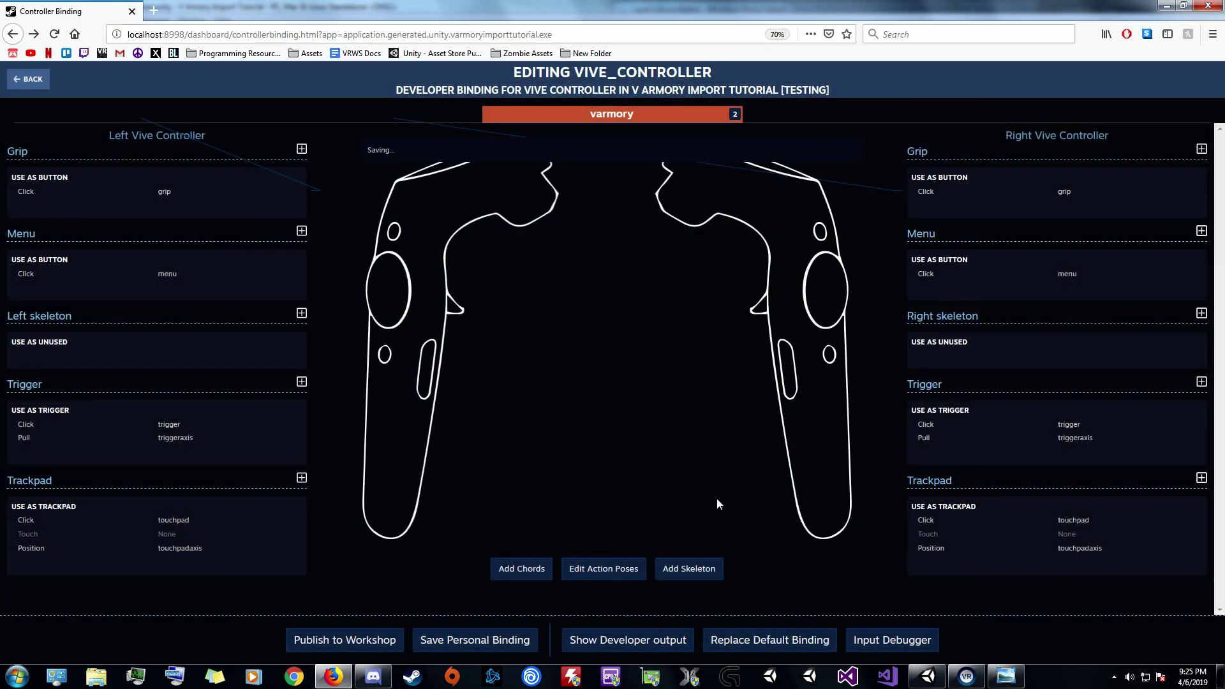
- Add skeleton bindings, assigning the left hand skeleton to leftskel and the right hand skeleton to rightskel
click(698, 574)
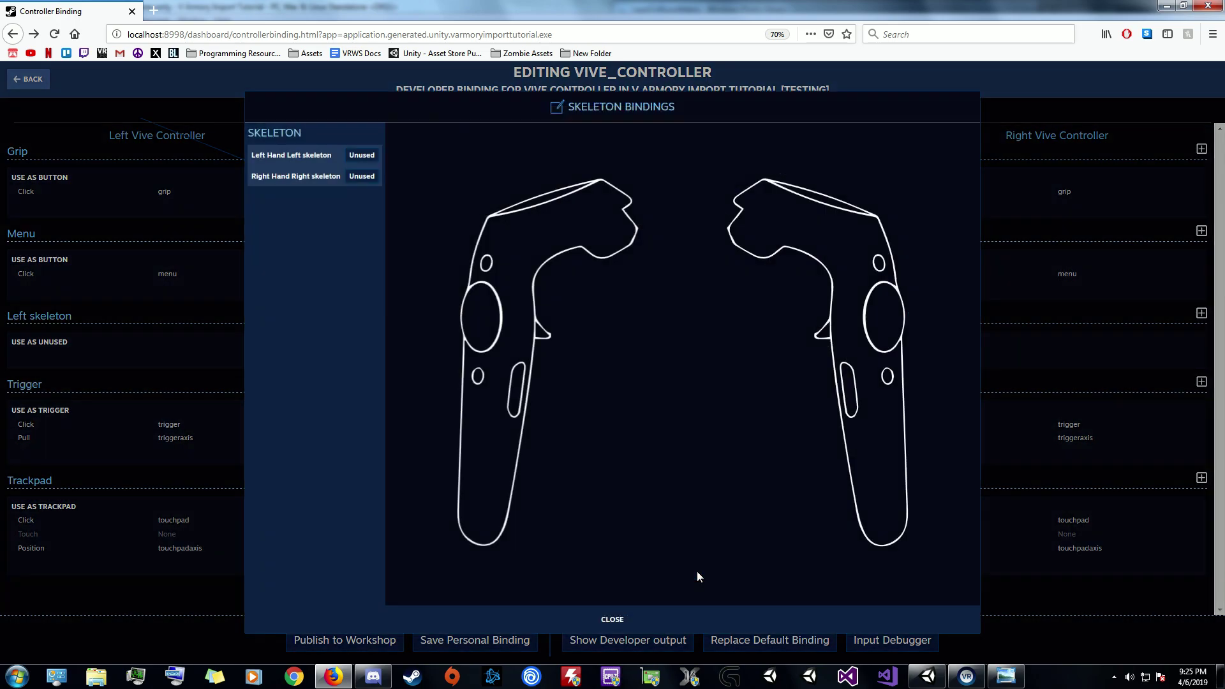
click(375, 157)
click(562, 118)
click(361, 176)
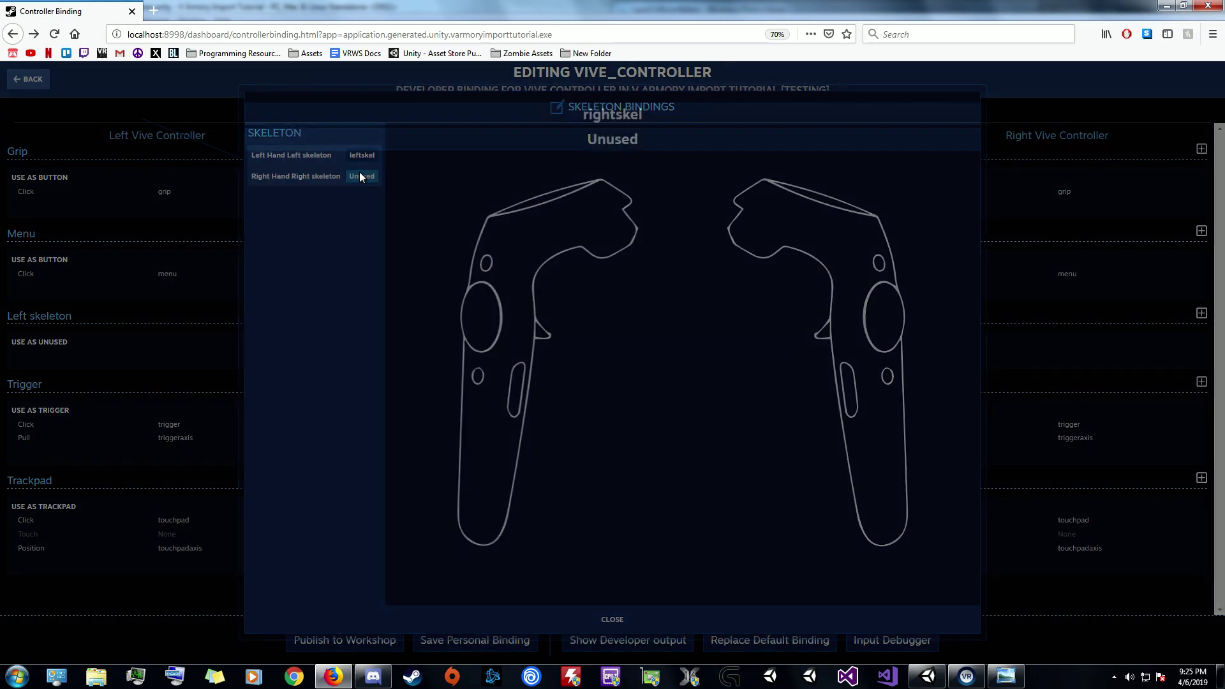
click(511, 114)
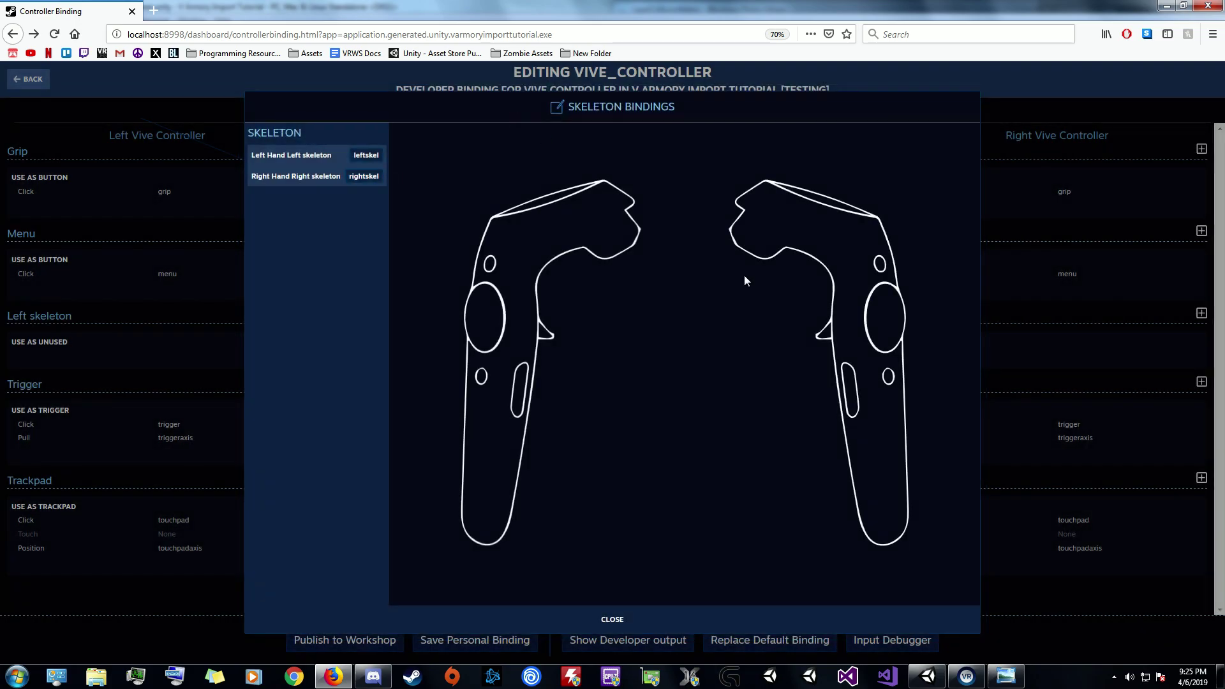
click(614, 619)
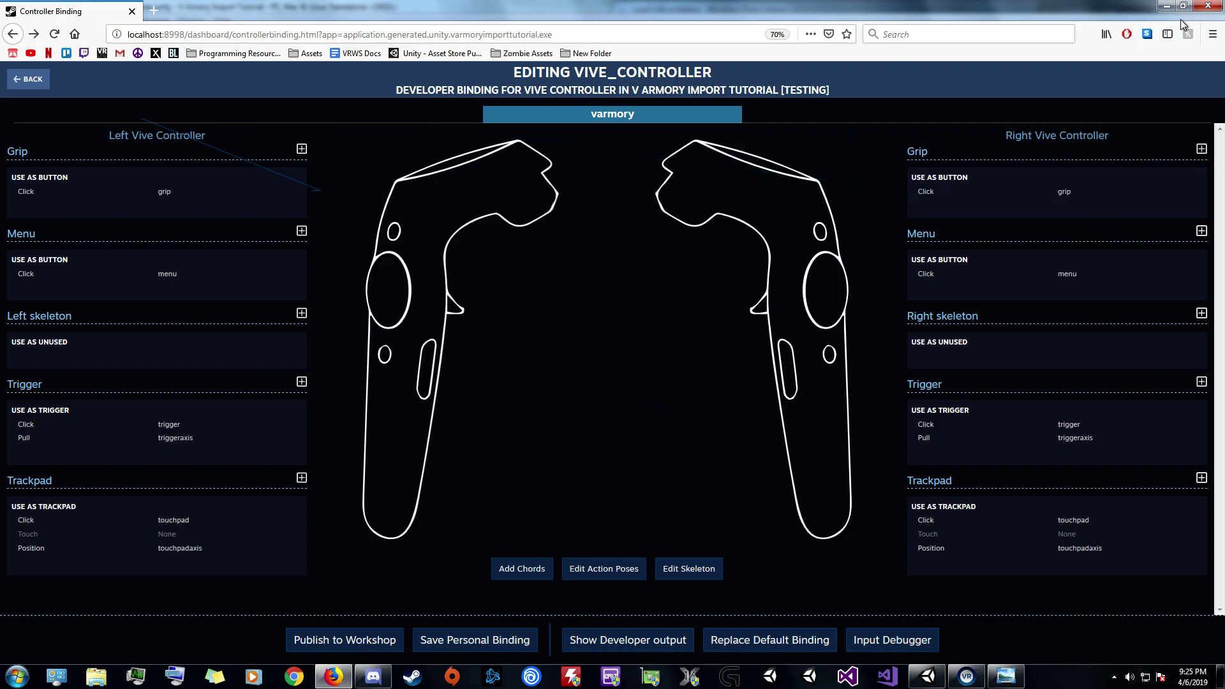
- Switch back to Unity, close the SteamVR Input window and open the V Armory scene from the Demo Scene folder
click(1166, 6)
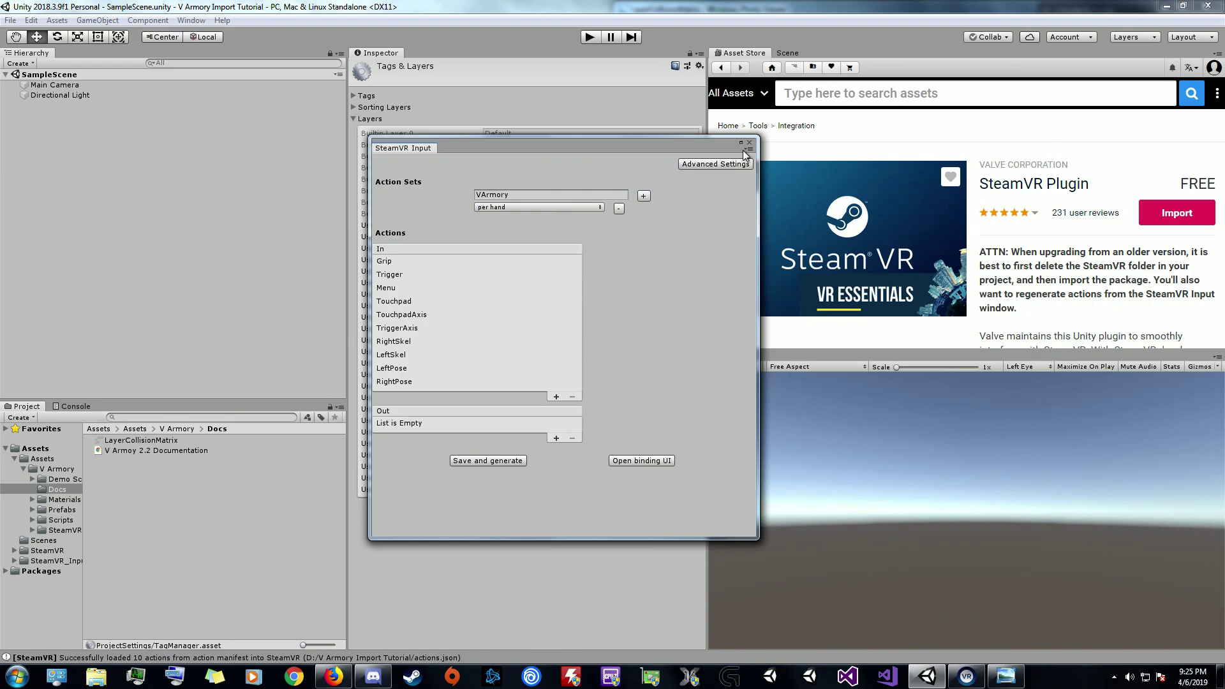
click(750, 143)
click(58, 479)
click(124, 450)
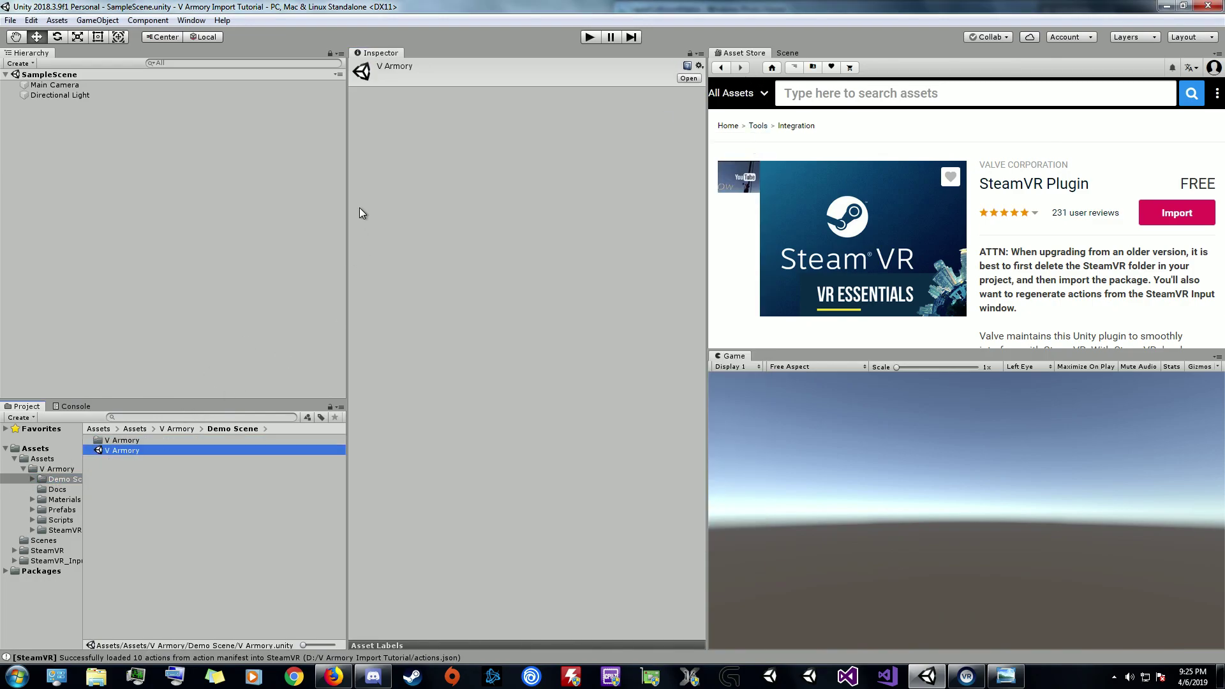
- Show the Scene view with the Scene and Game areas widened, and run the V Armory demo scene in Play mode
click(798, 54)
drag(347, 243, 234, 254)
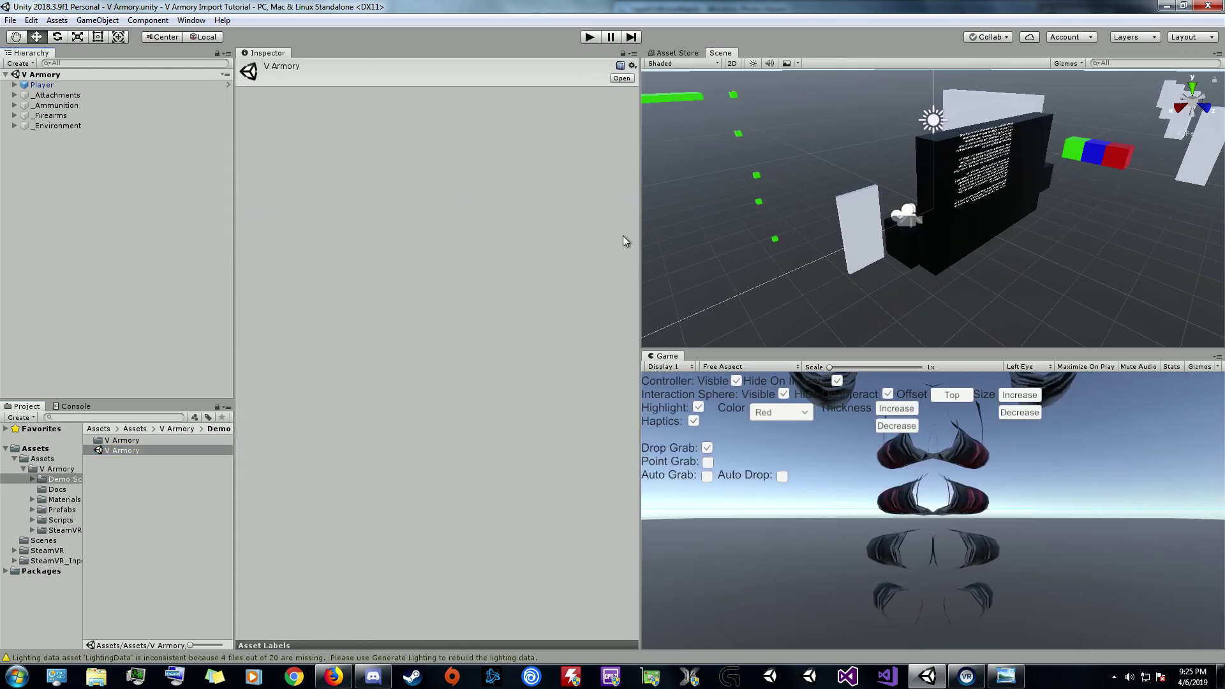
drag(642, 236, 530, 237)
click(595, 37)
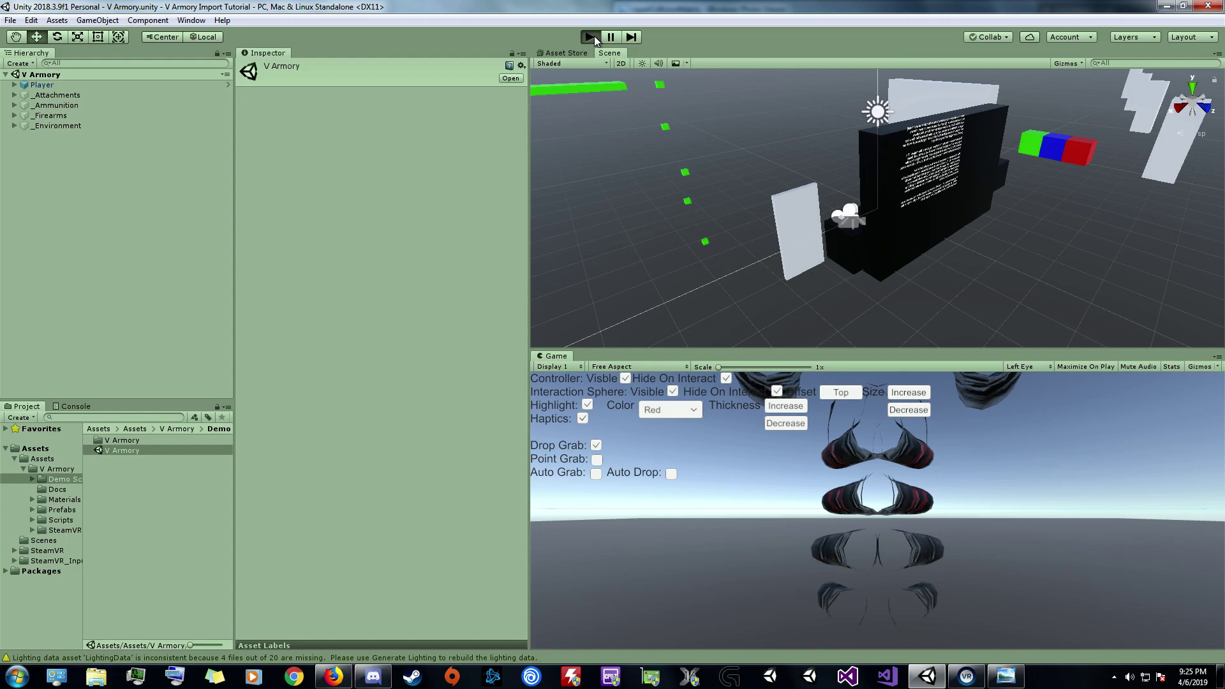